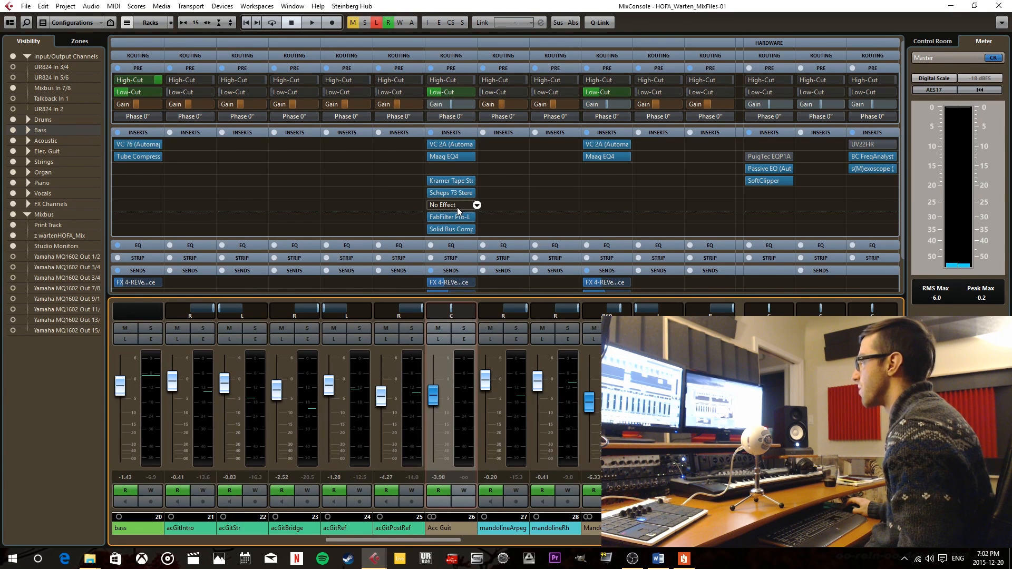
{"action": "left_click", "coordinate": [457, 248]}
{"action": "left_click", "coordinate": [456, 69]}
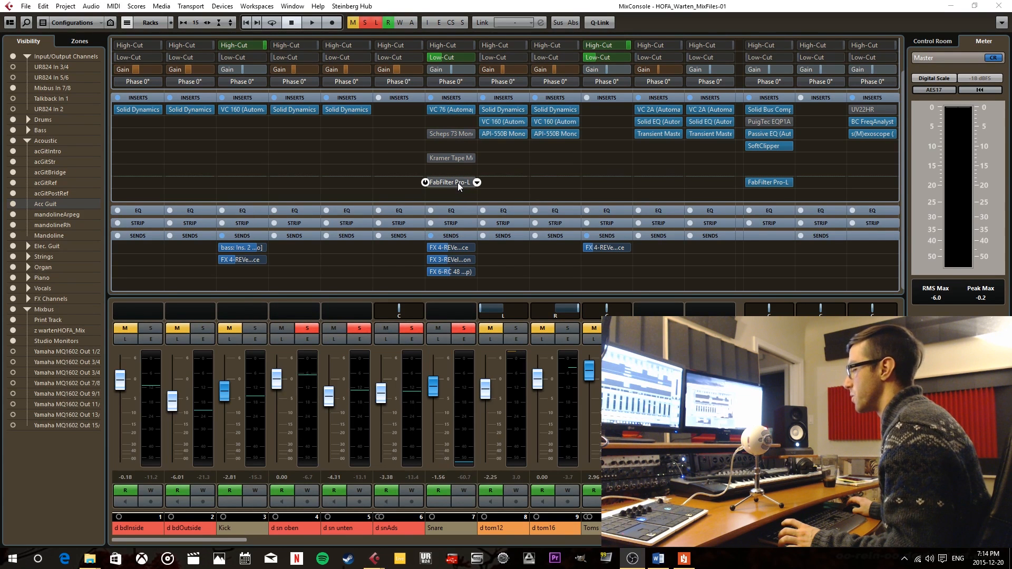
Open the VC 76 compressor from the Snare channel's first insert slot and position its window clear of the Snare inserts
{"action": "left_click", "coordinate": [458, 112]}
{"action": "left_click_drag", "start_coordinate": [343, 163], "coordinate": [346, 86]}
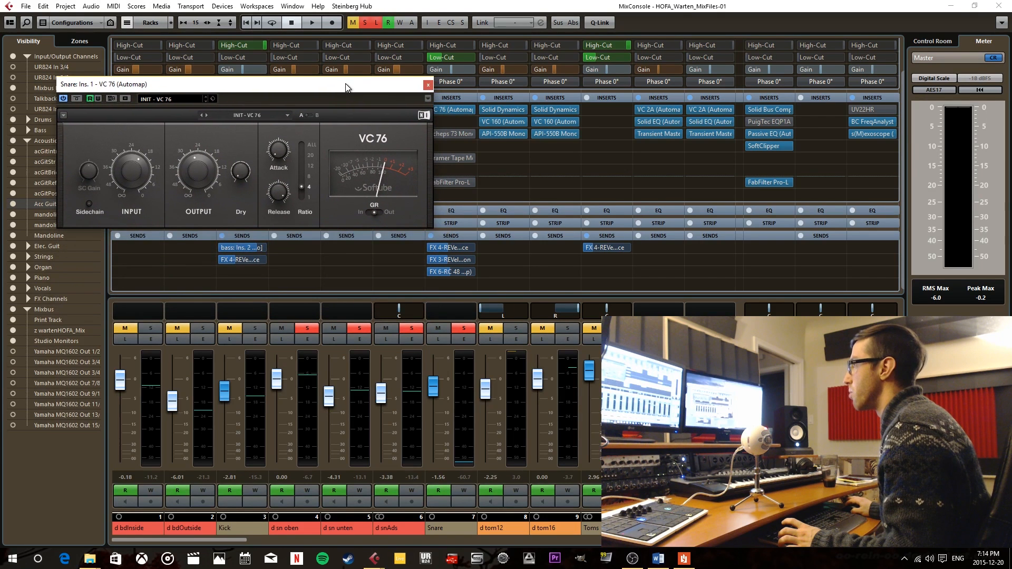
{"action": "left_click_drag", "start_coordinate": [269, 88], "coordinate": [270, 106]}
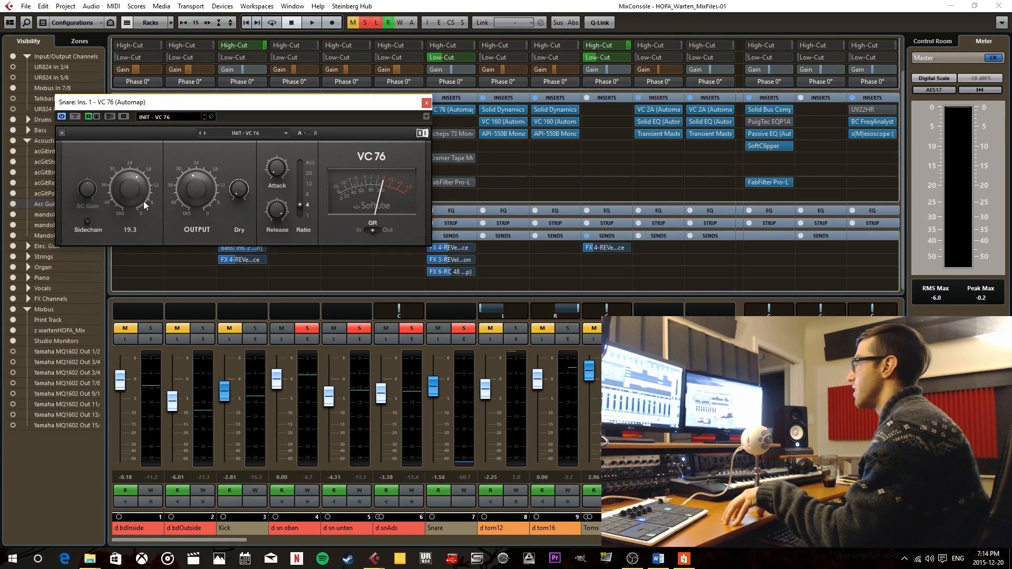
Inspect the Solid Bus Comp on the Mixbus In 7/8 channel, close it and reposition the Snare's VC 76 window
{"action": "left_click", "coordinate": [769, 109]}
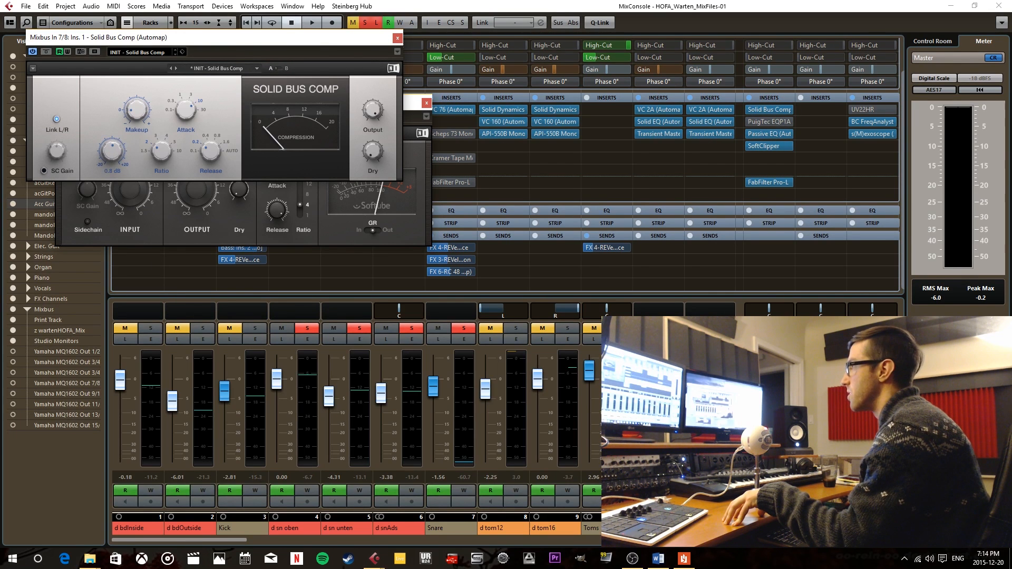
{"action": "left_click", "coordinate": [397, 37]}
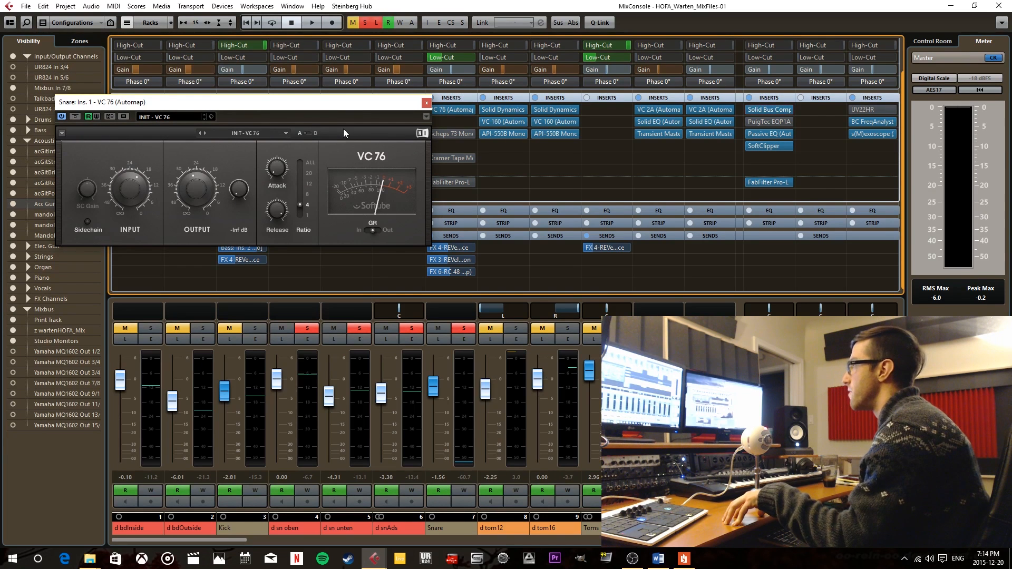
{"action": "left_click_drag", "start_coordinate": [348, 103], "coordinate": [353, 110]}
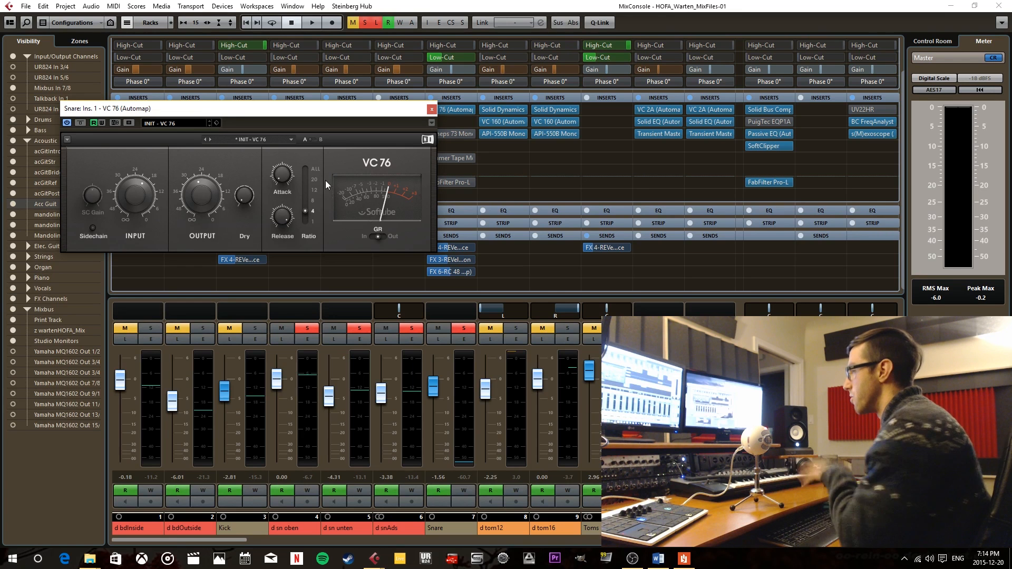
{"action": "left_click_drag", "start_coordinate": [401, 111], "coordinate": [399, 130]}
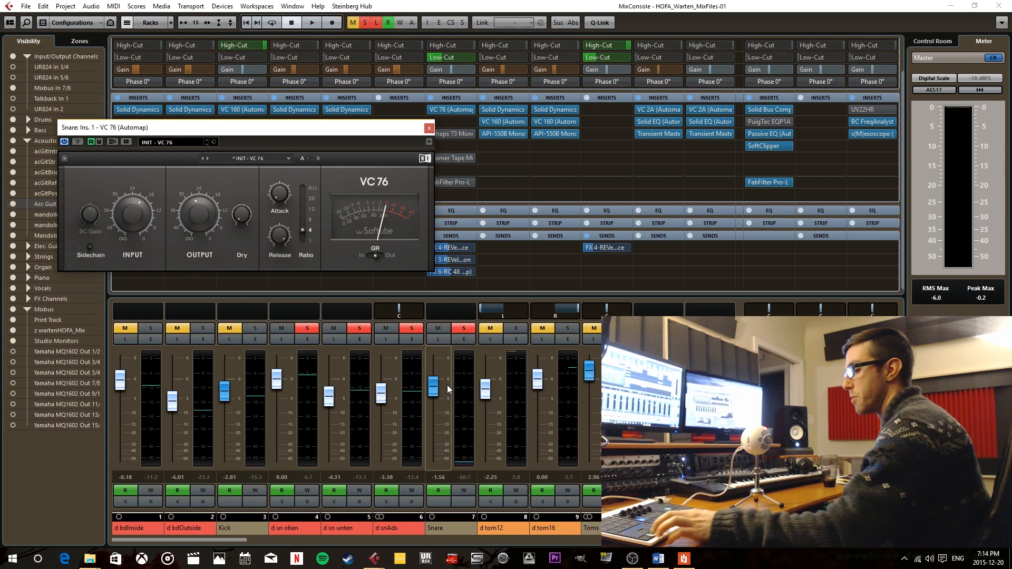
Play back the snare briefly with VC 76 in the first insert slot and watch its gain reduction meter
{"action": "left_click", "coordinate": [458, 116]}
{"action": "left_click", "coordinate": [458, 110]}
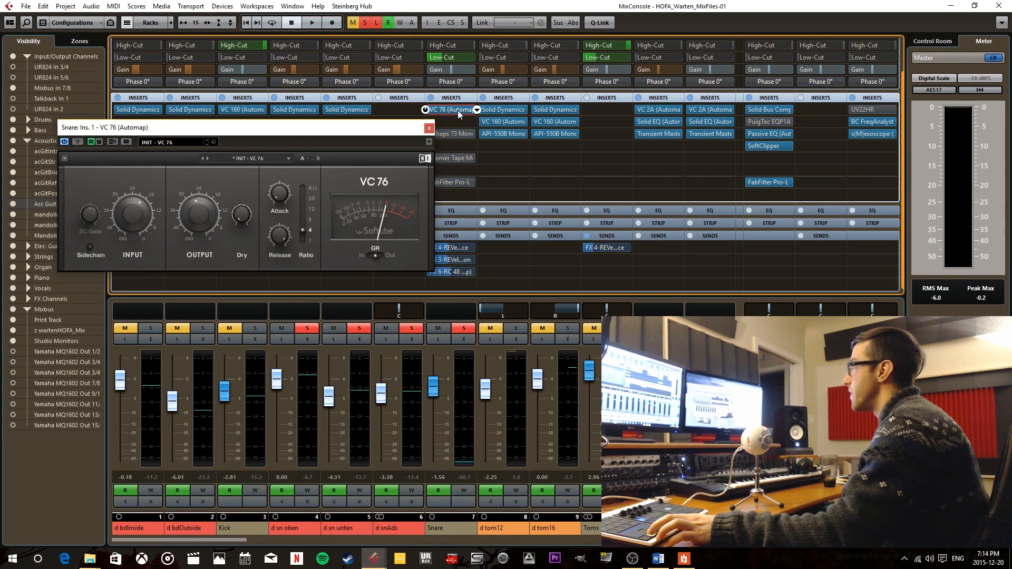
{"action": "left_click", "coordinate": [455, 109]}
{"action": "left_click", "coordinate": [375, 223]}
{"action": "key", "text": "space"}
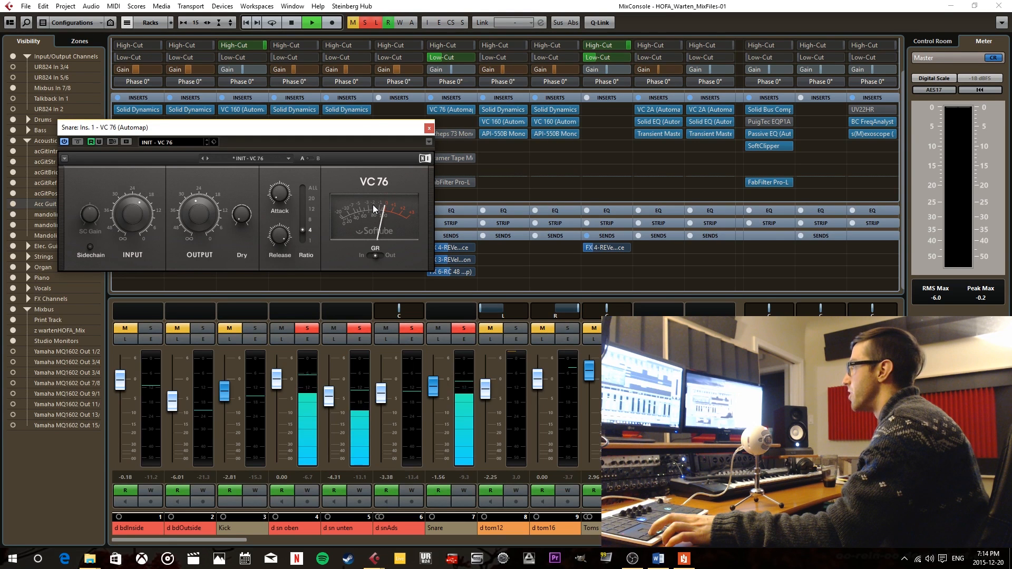
{"action": "key", "text": "space"}
Move the Snare's VC 76 to insert slot 8, raise the Snare fader to -0.07 dB and audition the compression
{"action": "left_click_drag", "start_coordinate": [454, 107], "coordinate": [450, 196]}
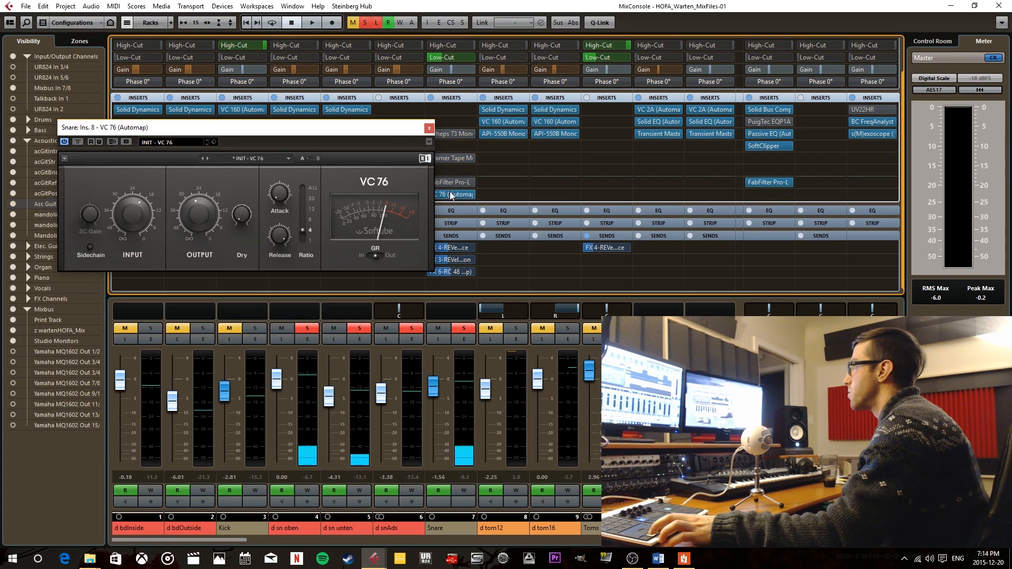
{"action": "left_click", "coordinate": [429, 129]}
{"action": "left_click_drag", "start_coordinate": [433, 386], "coordinate": [433, 381]}
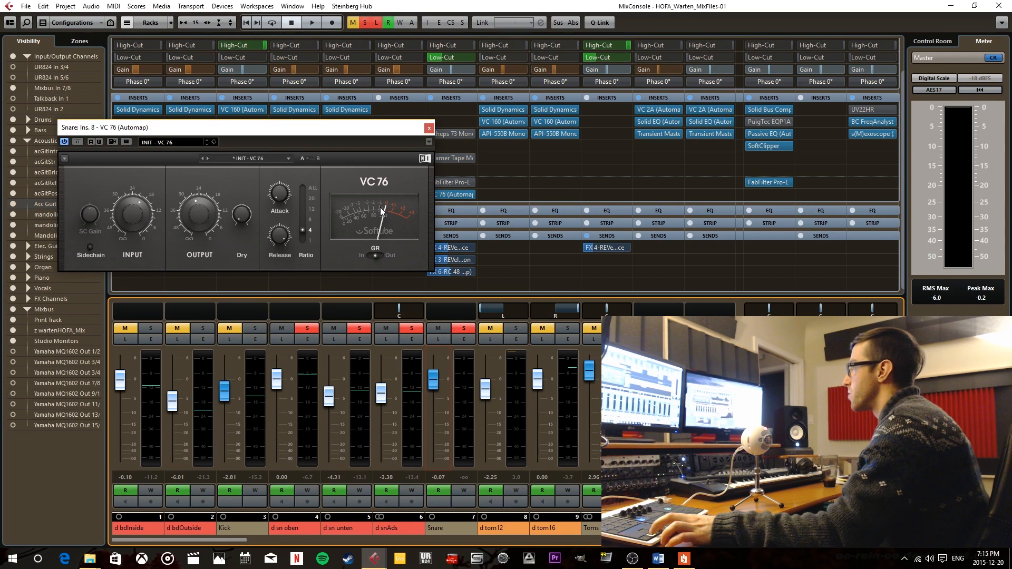
{"action": "key", "text": "space"}
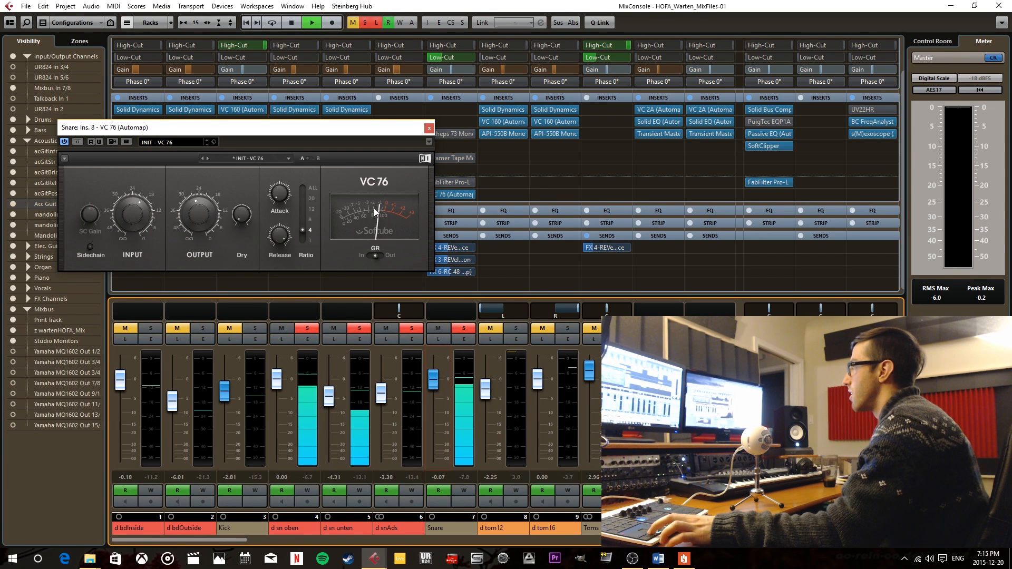
{"action": "key", "text": "space"}
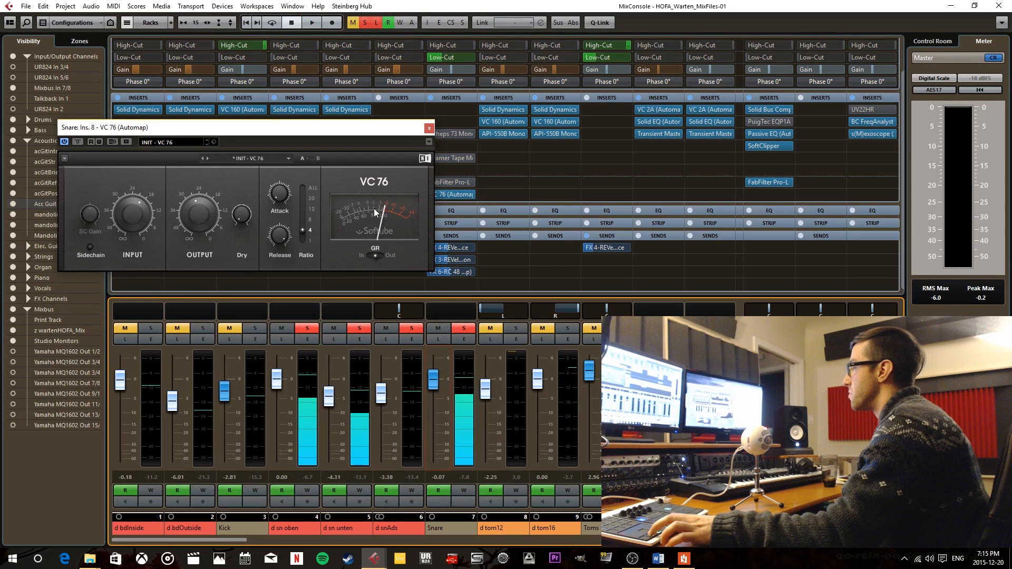
Lower the Snare fader to -10.7 dB during a playback test, then readjust it to -6.49 dB
{"action": "left_click_drag", "start_coordinate": [432, 384], "coordinate": [441, 412]}
{"action": "key", "text": "space"}
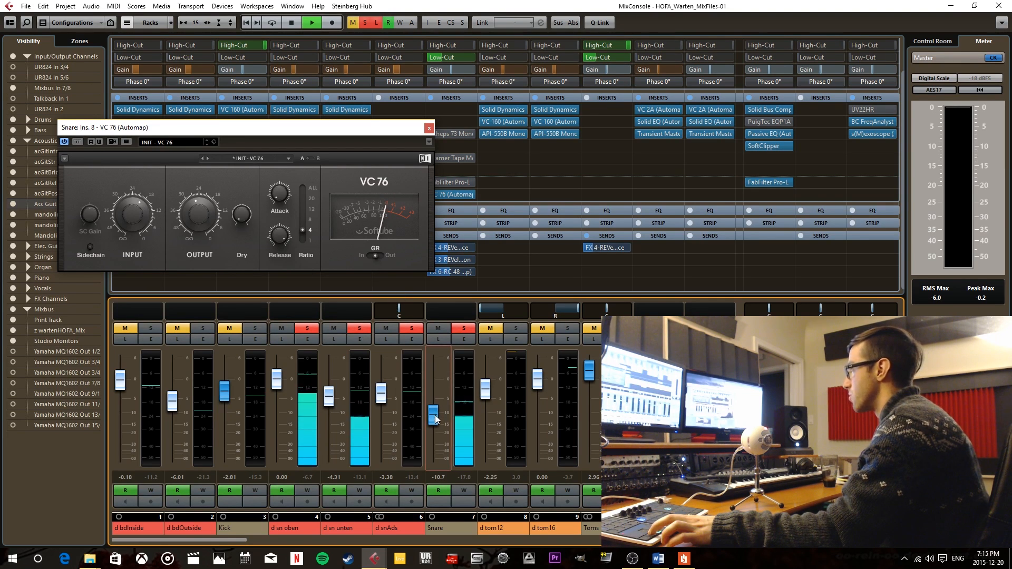
{"action": "mouse_move", "coordinate": [433, 415]}
{"action": "left_mouse_down"}
{"action": "mouse_move", "coordinate": [442, 368]}
{"action": "mouse_move", "coordinate": [449, 425]}
{"action": "left_mouse_up"}
{"action": "key", "text": "space"}
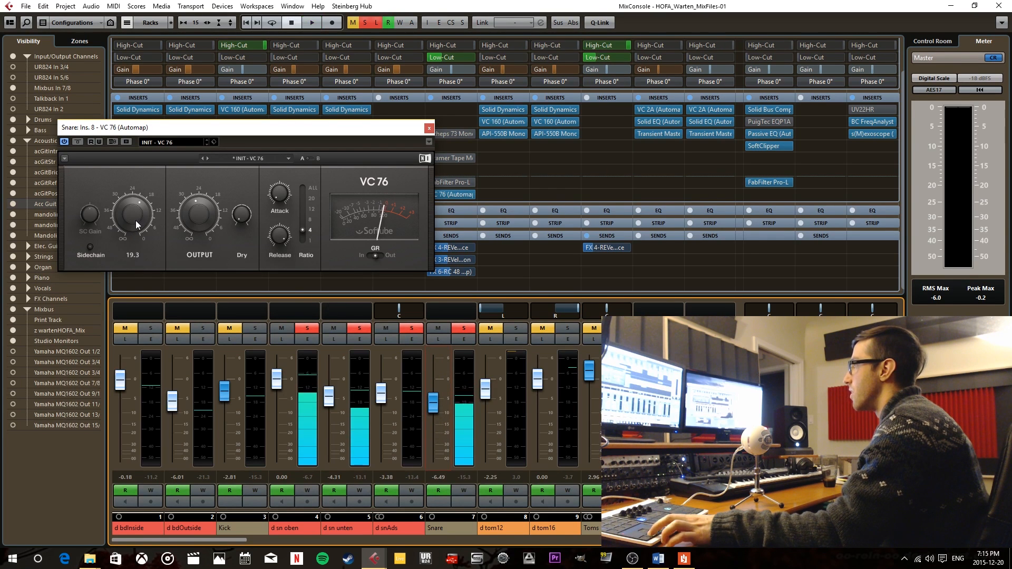
Move the VC 76 back to the Snare's first insert slot and raise the Snare fader to -1.07 dB
{"action": "left_click_drag", "start_coordinate": [448, 195], "coordinate": [449, 110]}
{"action": "left_click_drag", "start_coordinate": [433, 403], "coordinate": [433, 385]}
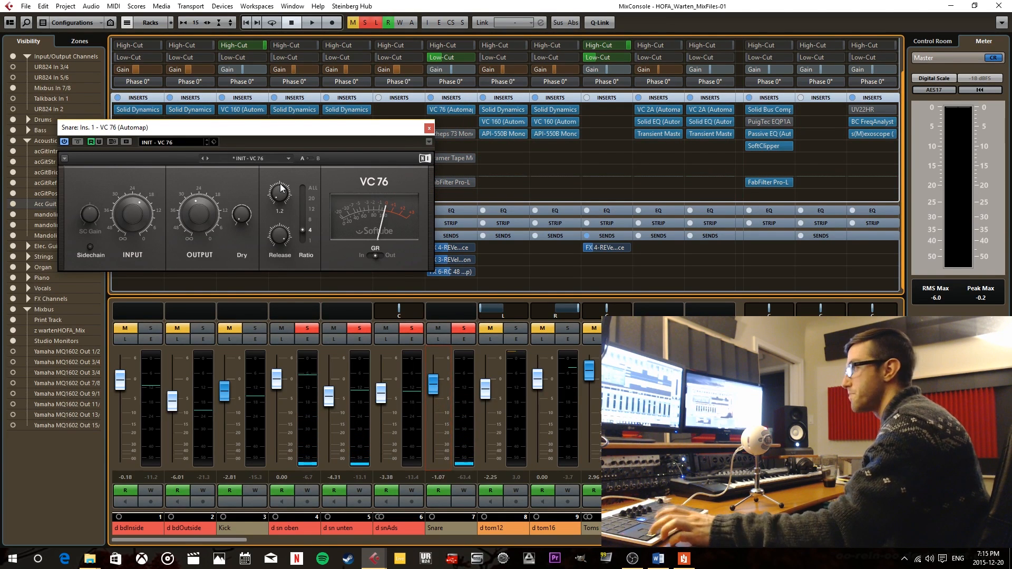
Play back the snare, set the VC 76 input to 19.1, stop playback and close the compressor window
{"action": "key", "text": "space"}
{"action": "mouse_move", "coordinate": [133, 213]}
{"action": "left_mouse_down"}
{"action": "mouse_move", "coordinate": [133, 199]}
{"action": "mouse_move", "coordinate": [133, 247]}
{"action": "mouse_move", "coordinate": [135, 228]}
{"action": "left_mouse_up"}
{"action": "key", "text": "space"}
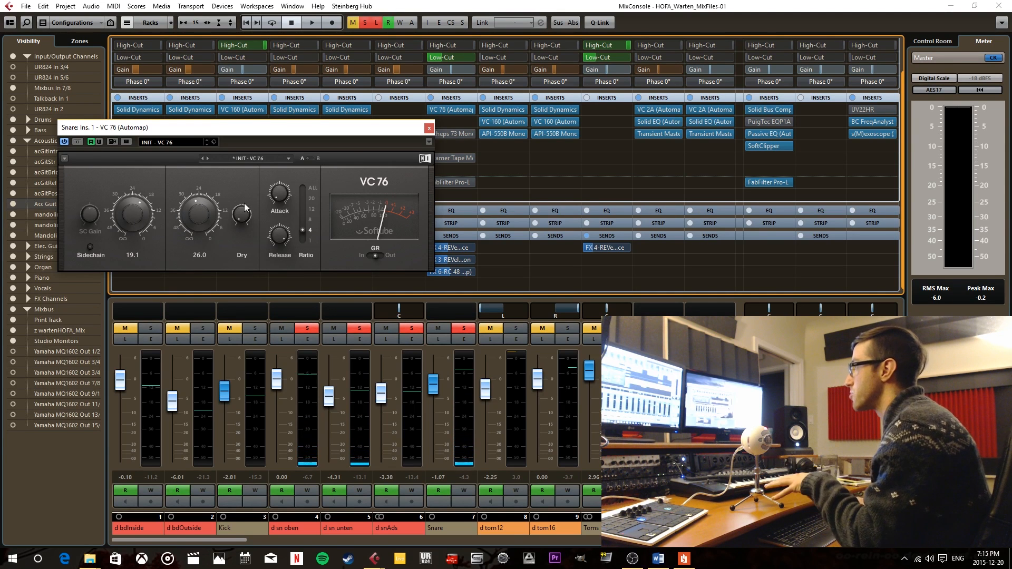
{"action": "left_click", "coordinate": [428, 129]}
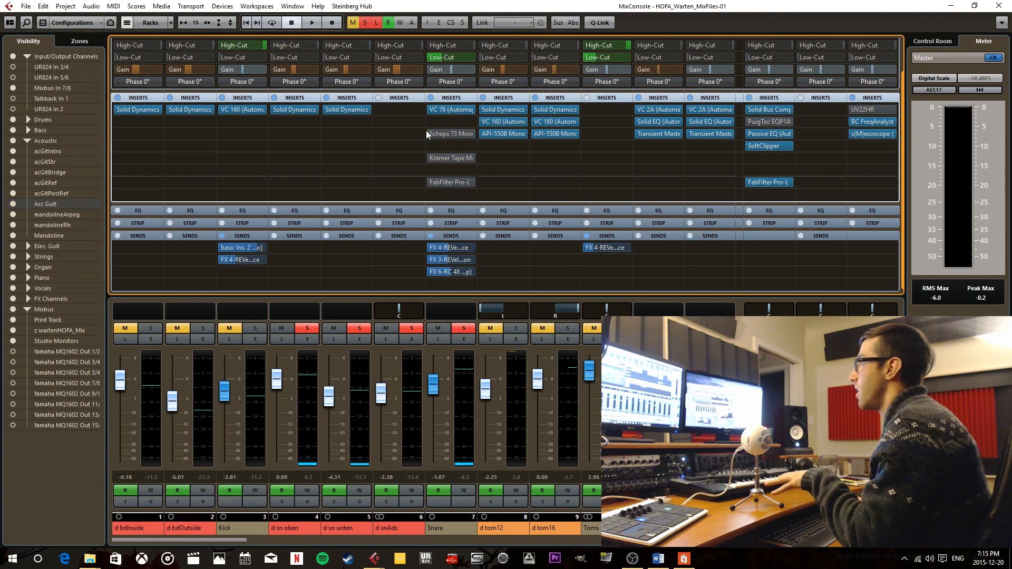
Set the Snare channel fader to -1.19 dB
{"action": "left_click", "coordinate": [453, 106]}
{"action": "left_click", "coordinate": [449, 109]}
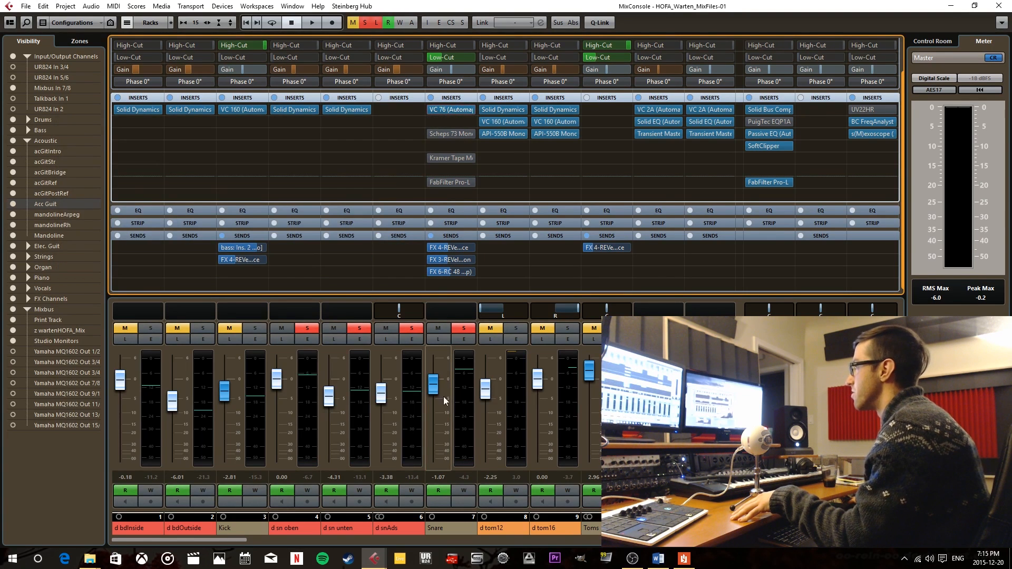
{"action": "left_click_drag", "start_coordinate": [433, 384], "coordinate": [440, 411]}
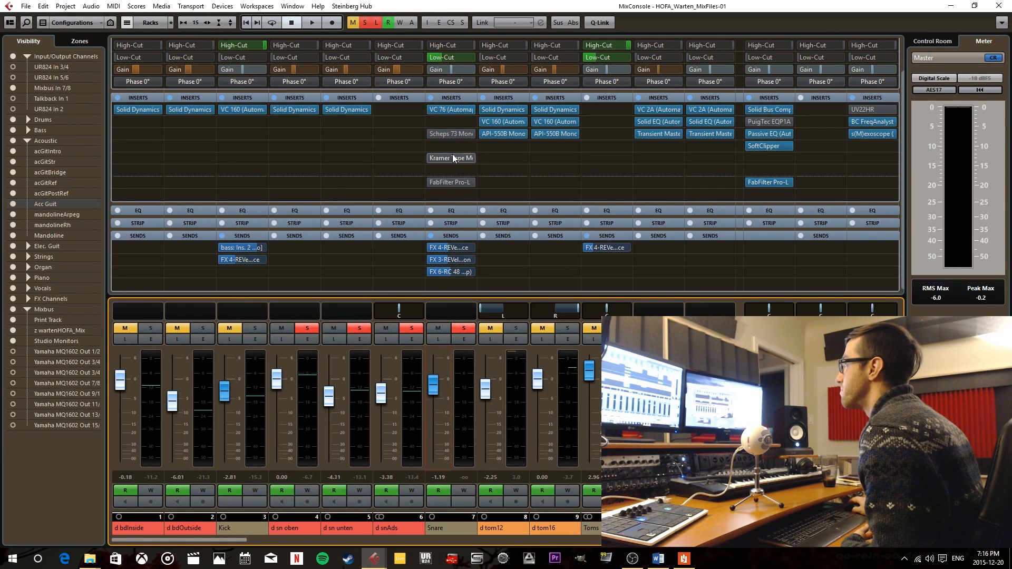
Open the Scheps 73 Mono in the Snare's third insert slot and take it out of bypass
{"action": "left_click", "coordinate": [450, 133]}
{"action": "left_click_drag", "start_coordinate": [315, 143], "coordinate": [230, 97]}
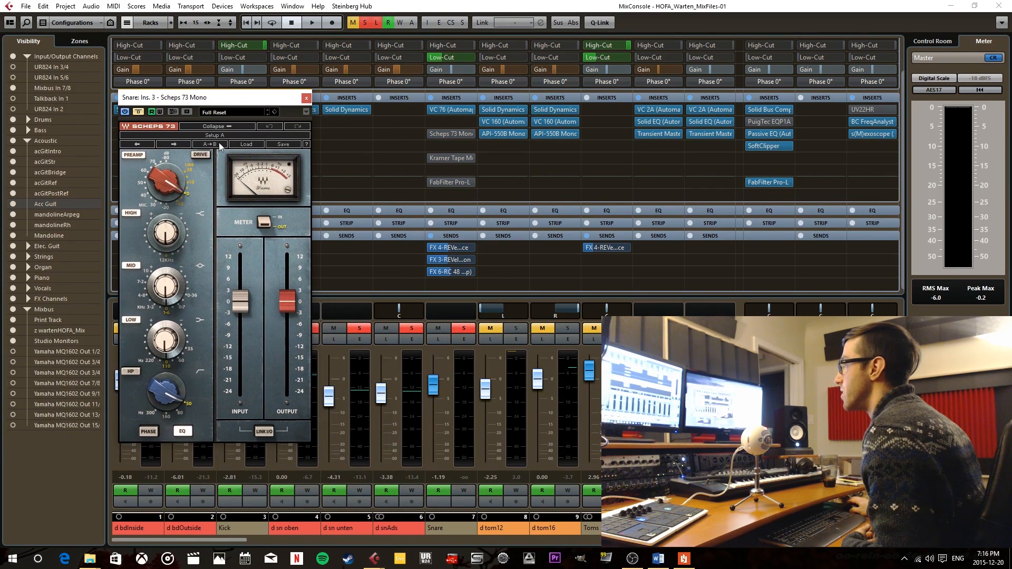
{"action": "left_click", "coordinate": [138, 112]}
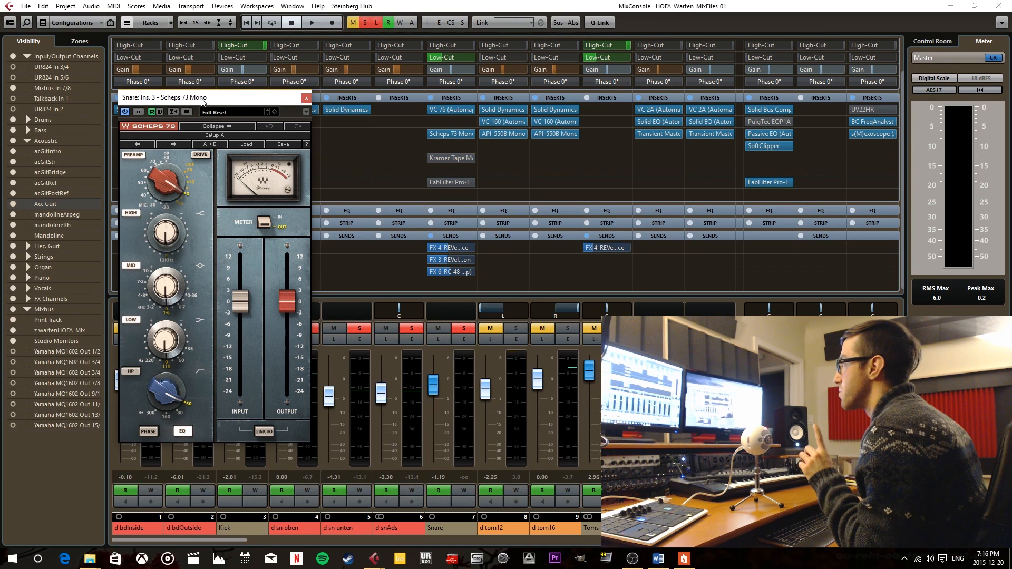
Adjust the Scheps 73 preamp gain and switch its Drive on
{"action": "left_click_drag", "start_coordinate": [168, 185], "coordinate": [149, 163]}
{"action": "left_click", "coordinate": [200, 157]}
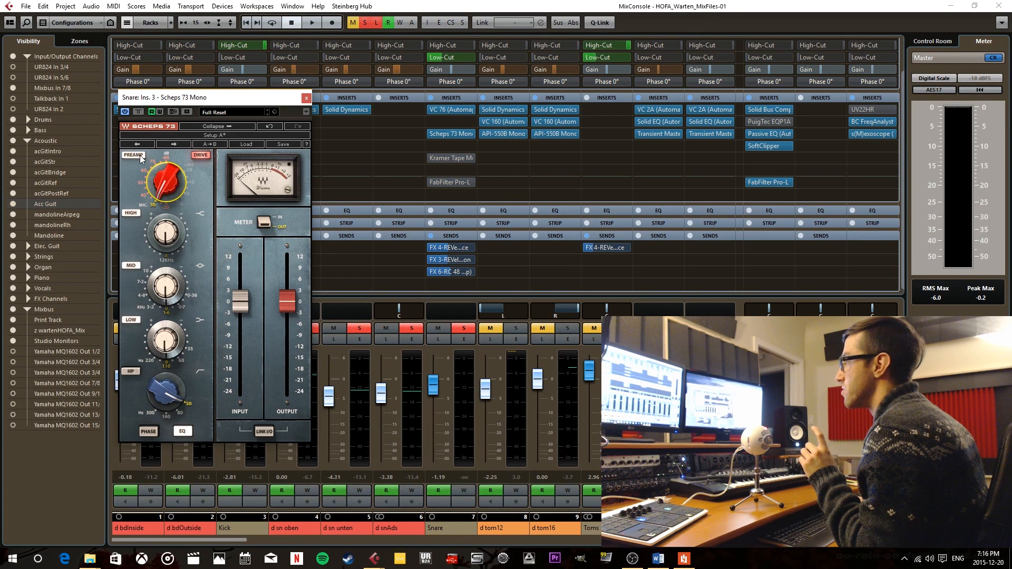
{"action": "left_click", "coordinate": [200, 156]}
{"action": "left_click", "coordinate": [204, 156]}
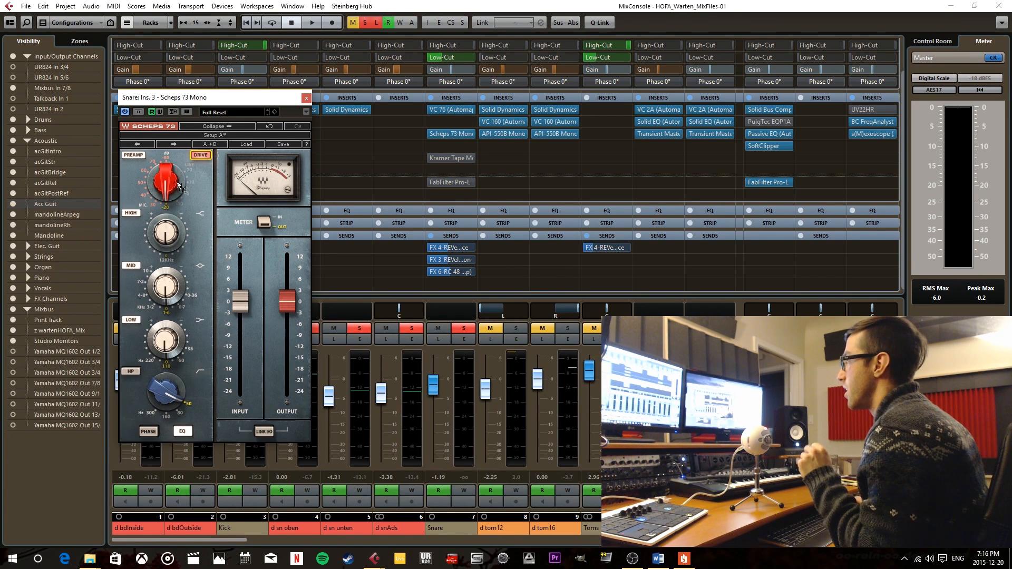
Lower the Scheps 73 Input fader to about -7 dB and readjust the preamp gain
{"action": "left_click_drag", "start_coordinate": [240, 301], "coordinate": [240, 329]}
{"action": "left_click_drag", "start_coordinate": [163, 195], "coordinate": [154, 207]}
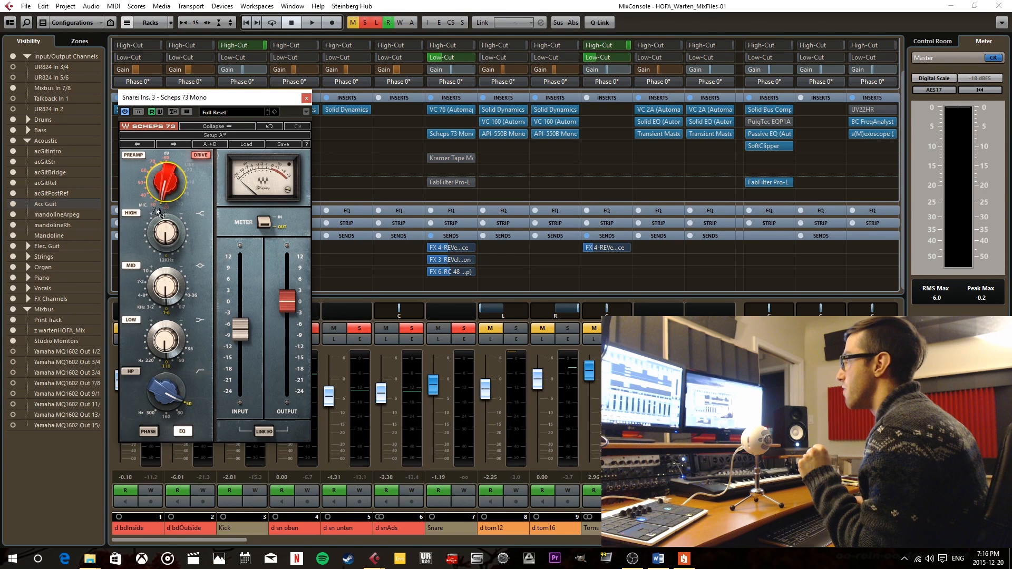
{"action": "left_click_drag", "start_coordinate": [168, 182], "coordinate": [170, 178]}
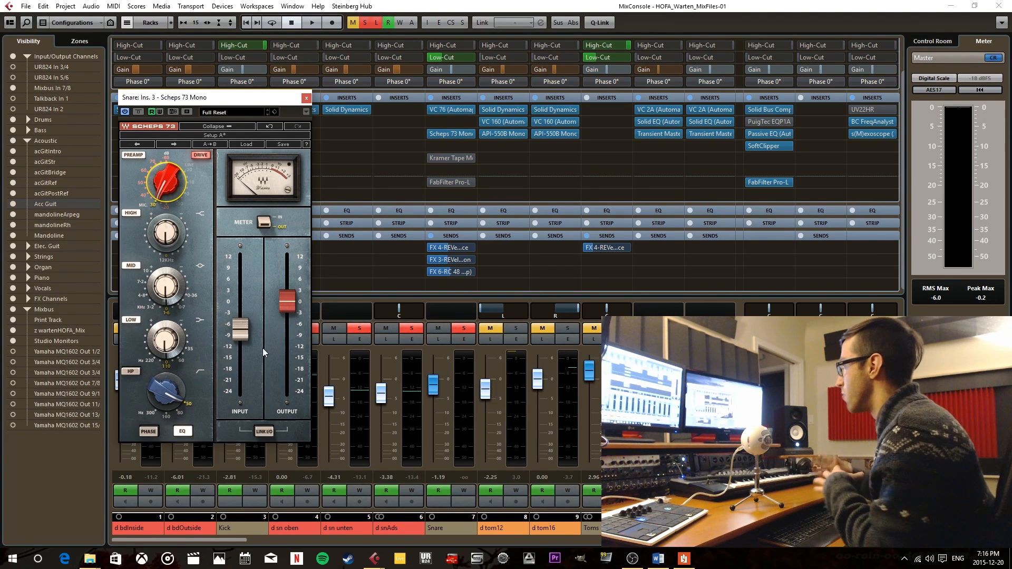
Start playback, raise the Scheps 73 preamp gain to 40 and switch its meter to read the input level
{"action": "key", "text": "space"}
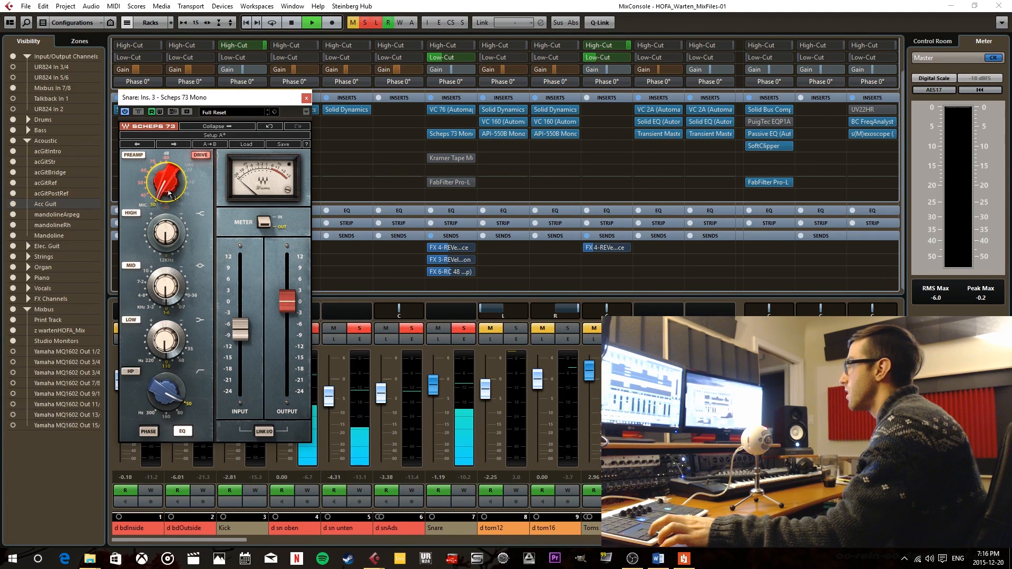
{"action": "left_click_drag", "start_coordinate": [160, 199], "coordinate": [160, 188]}
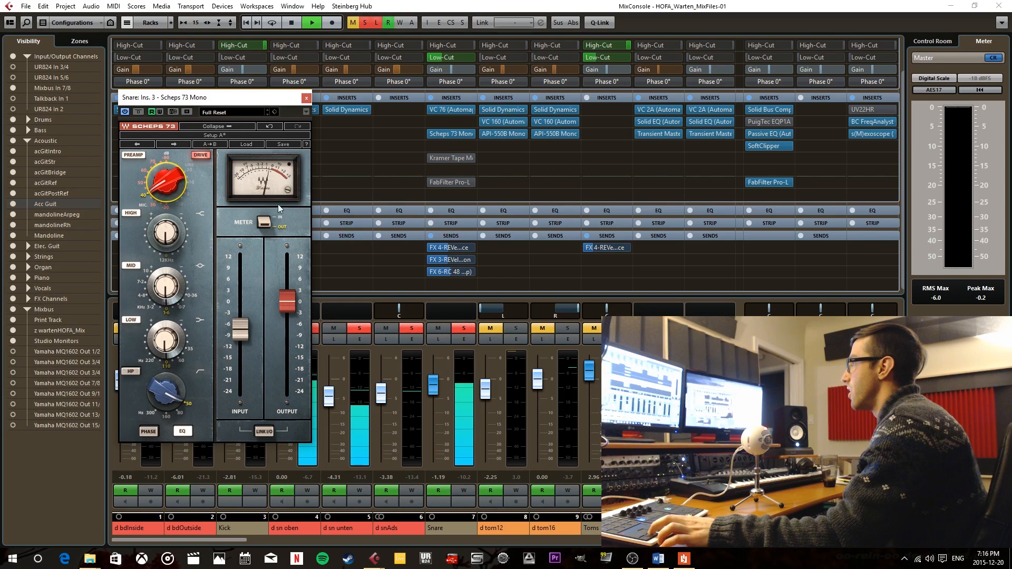
{"action": "left_click", "coordinate": [279, 222]}
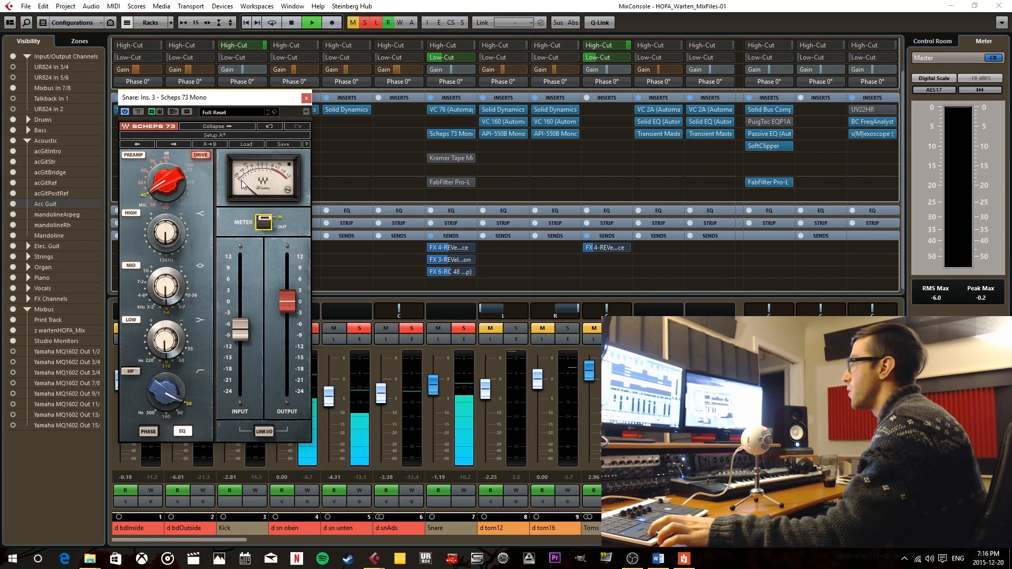
Lower the Scheps 73 Output fader to about -17 dB and raise the Input fader to about 12 dB during playback
{"action": "left_click_drag", "start_coordinate": [287, 301], "coordinate": [240, 268]}
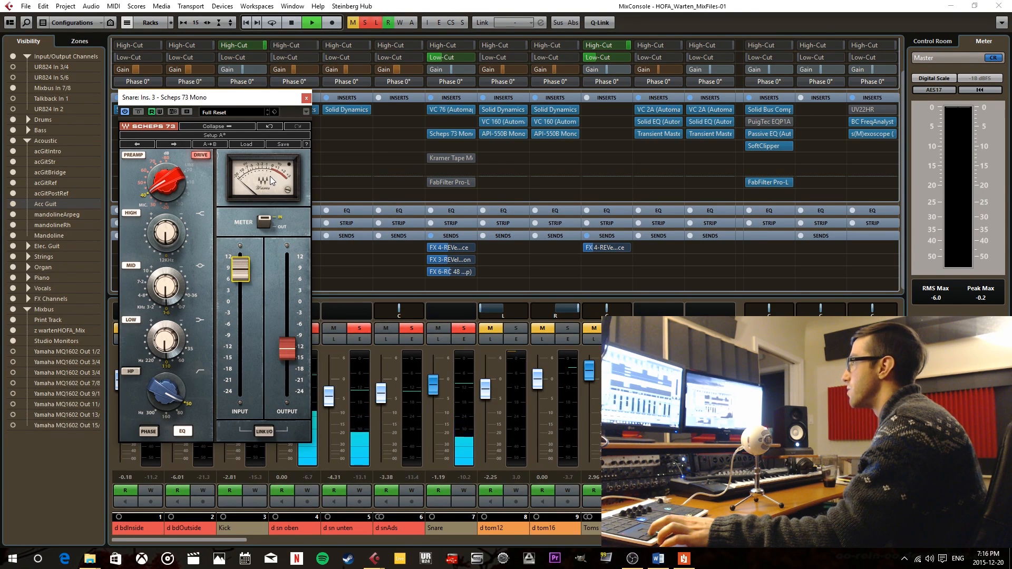
{"action": "left_click_drag", "start_coordinate": [293, 350], "coordinate": [293, 366]}
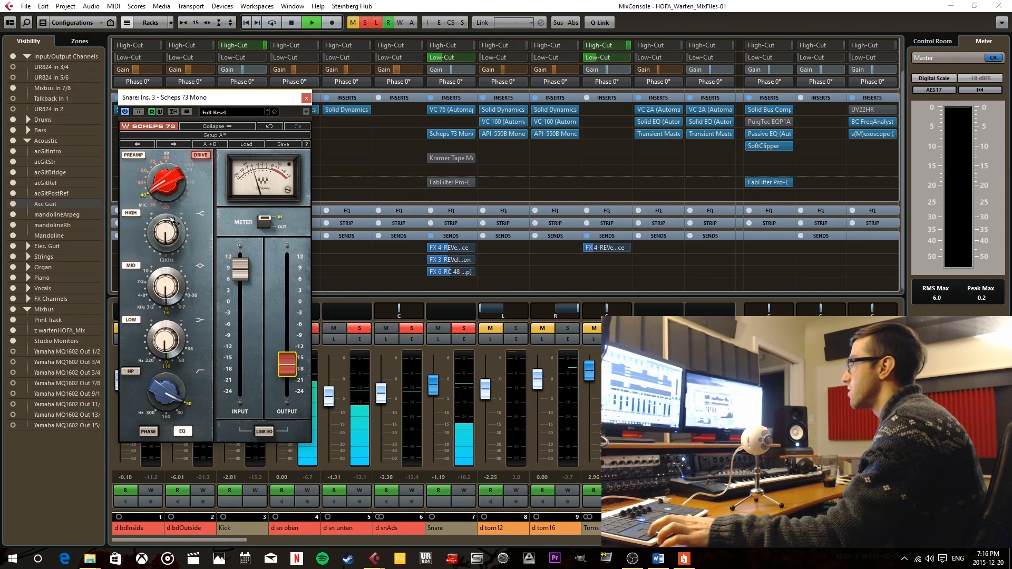
{"action": "left_click", "coordinate": [166, 207]}
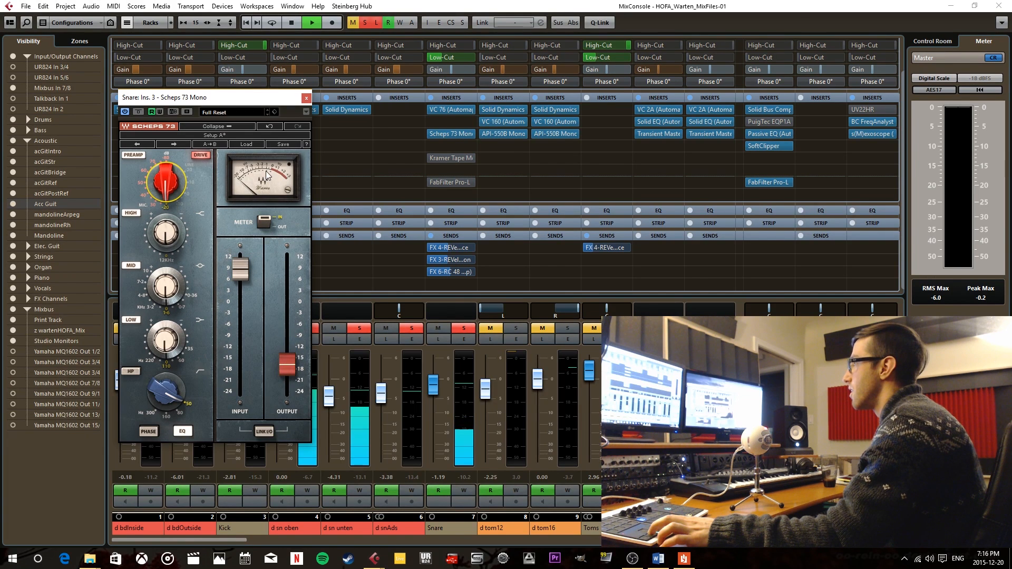
{"action": "left_click", "coordinate": [242, 249]}
Set the Scheps 73 preamp gain to 30, trim the Input fader to about 11 dB and enable Link I/O
{"action": "left_click", "coordinate": [160, 207]}
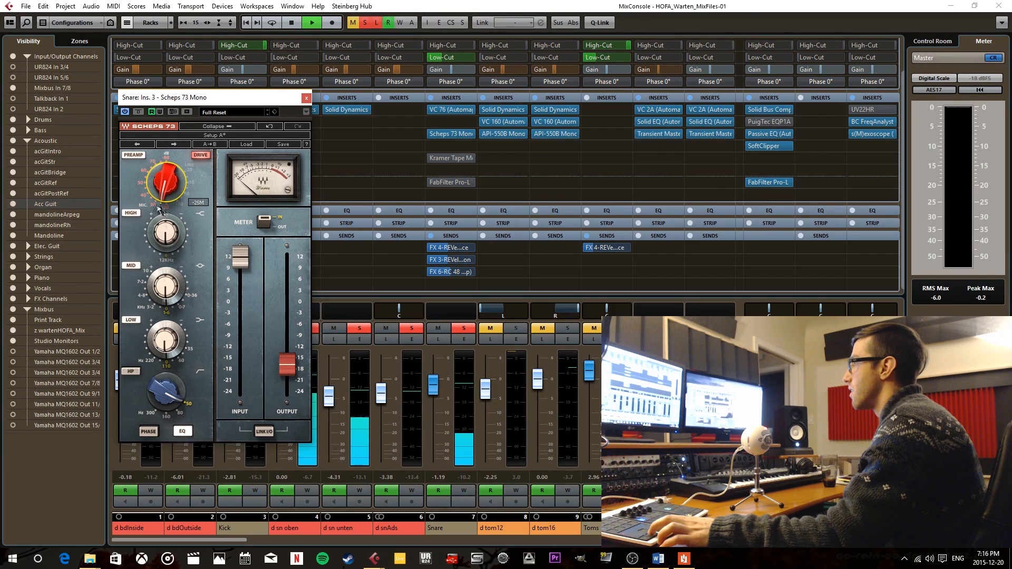
{"action": "left_click", "coordinate": [156, 205]}
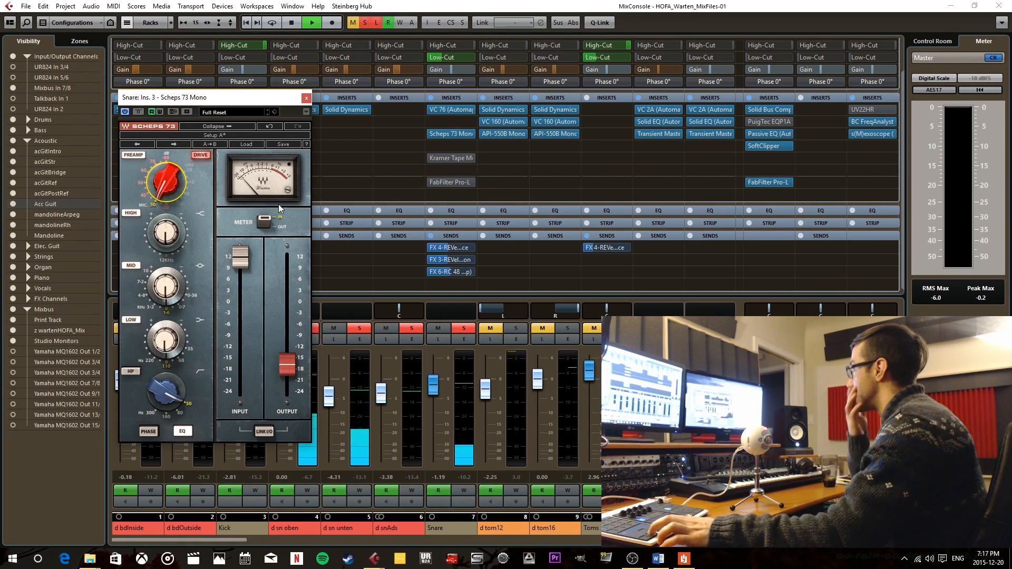
{"action": "mouse_move", "coordinate": [241, 256]}
{"action": "left_mouse_down"}
{"action": "mouse_move", "coordinate": [240, 307]}
{"action": "mouse_move", "coordinate": [241, 258]}
{"action": "left_mouse_up"}
{"action": "left_click", "coordinate": [267, 432]}
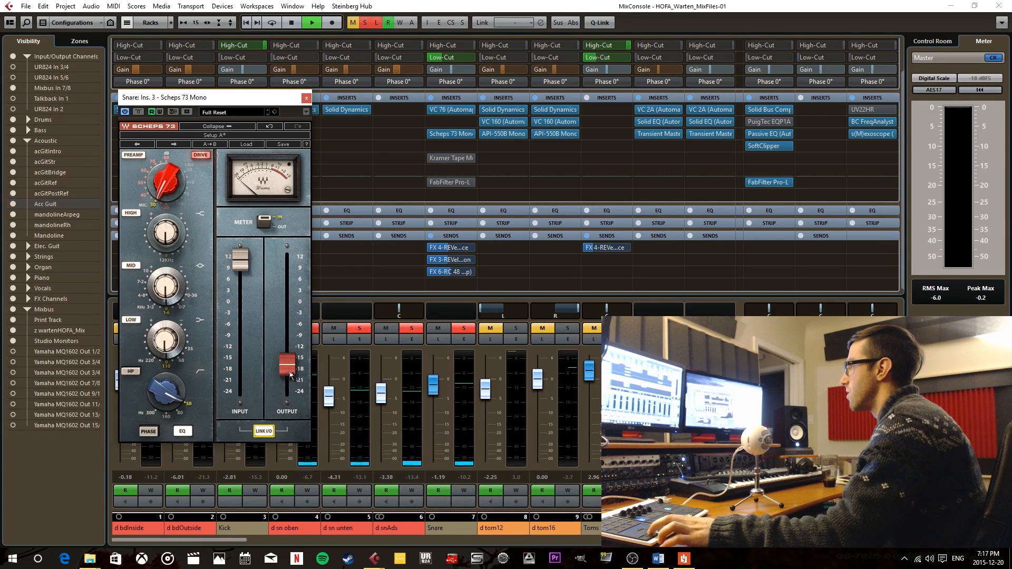
Play the snare with Link I/O on, raise the Scheps 73 Output fader to about 9 dB, and return Input to about 11 dB
{"action": "key", "text": "space"}
{"action": "left_click_drag", "start_coordinate": [290, 376], "coordinate": [290, 267]}
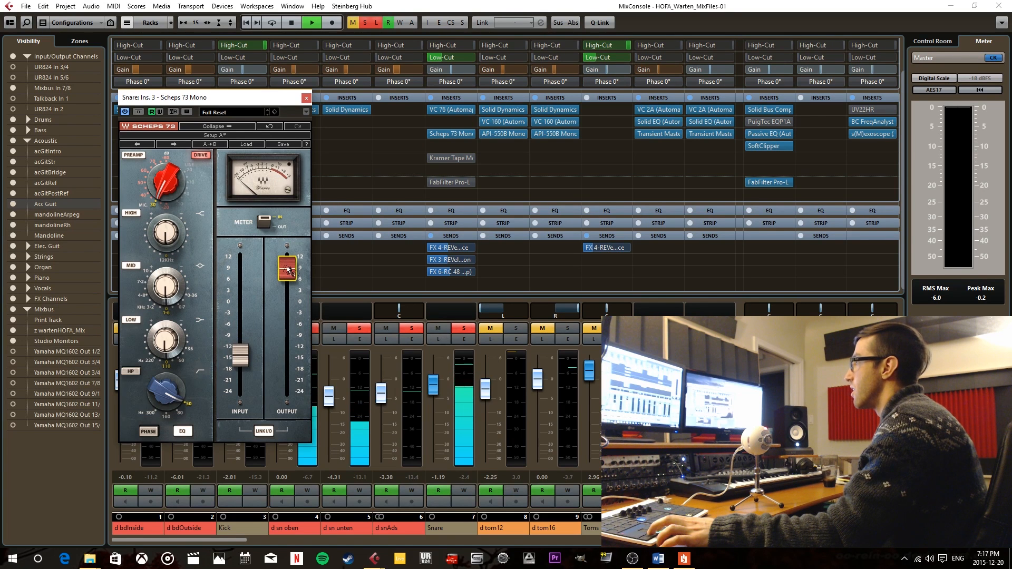
{"action": "left_click_drag", "start_coordinate": [288, 268], "coordinate": [287, 294]}
{"action": "left_click_drag", "start_coordinate": [239, 330], "coordinate": [242, 258]}
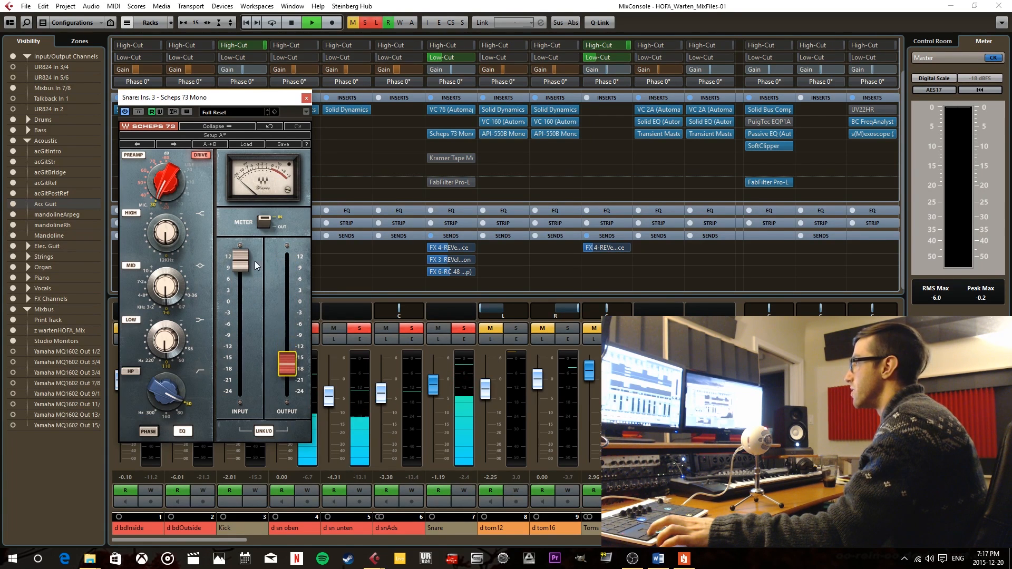
{"action": "key", "text": "space"}
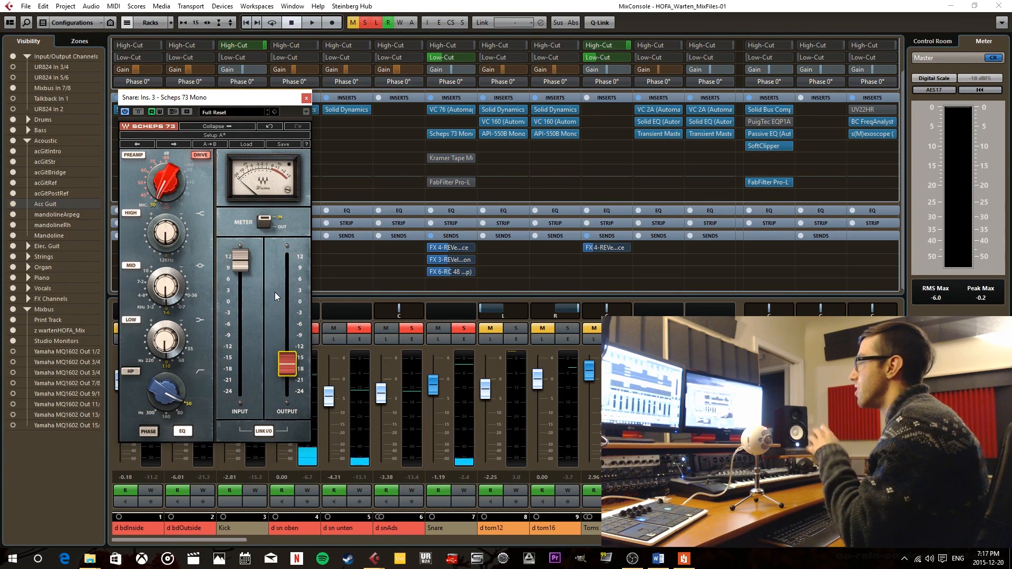
Remove Scheps 73 Mono from the Snare channel's third insert slot and discard its changes
{"action": "mouse_move", "coordinate": [240, 266]}
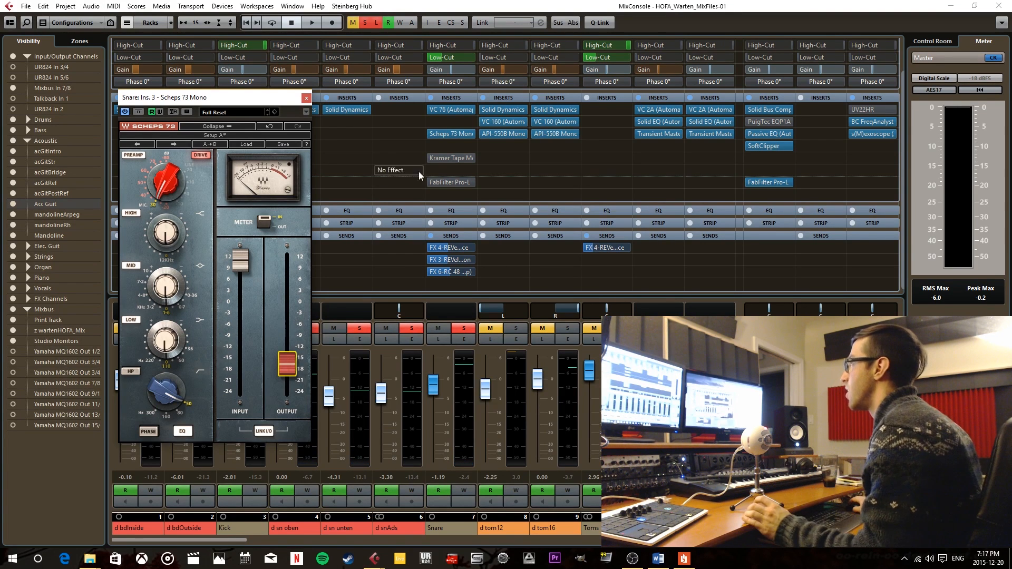
{"action": "mouse_move", "coordinate": [457, 138]}
{"action": "left_mouse_down"}
{"action": "mouse_move", "coordinate": [456, 200]}
{"action": "mouse_move", "coordinate": [456, 148]}
{"action": "mouse_move", "coordinate": [472, 138]}
{"action": "left_mouse_up"}
{"action": "left_click", "coordinate": [477, 133]}
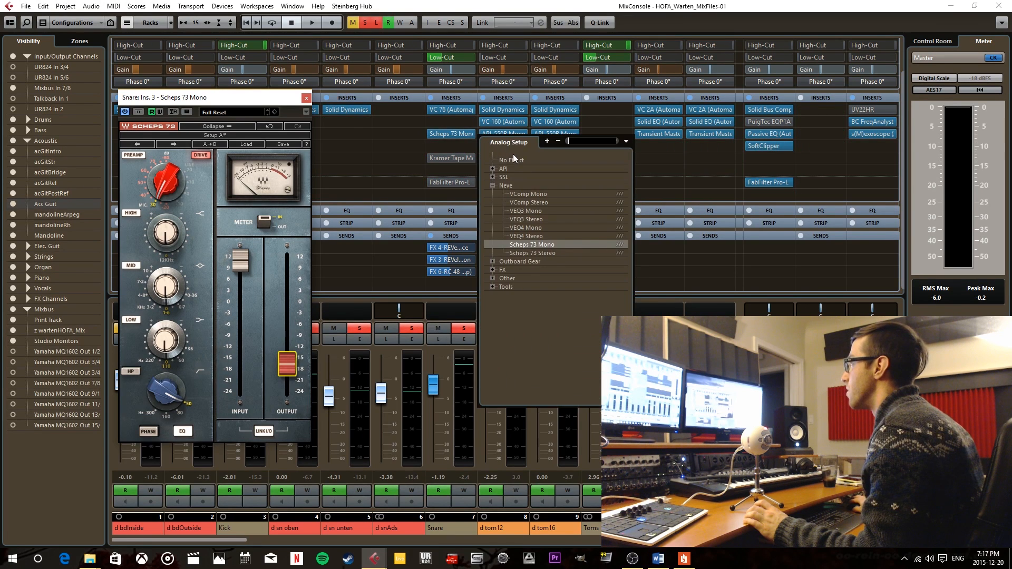
{"action": "left_click", "coordinate": [514, 157]}
{"action": "left_click", "coordinate": [499, 316]}
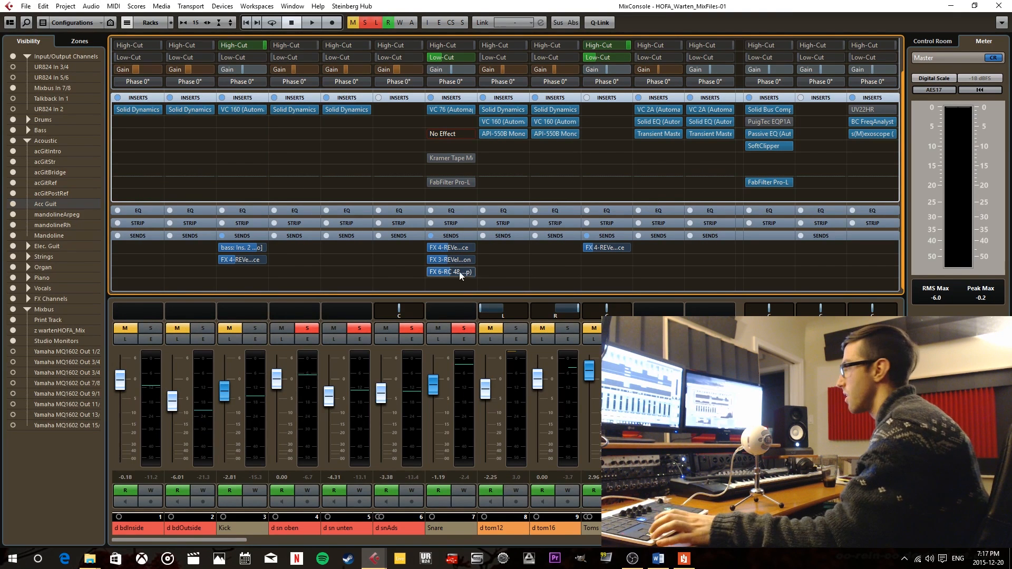
Open Kramer Tape Mono from the Snare channel's fifth insert slot, move its window clear of the inserts and activate the plug-in
{"action": "left_click", "coordinate": [456, 157]}
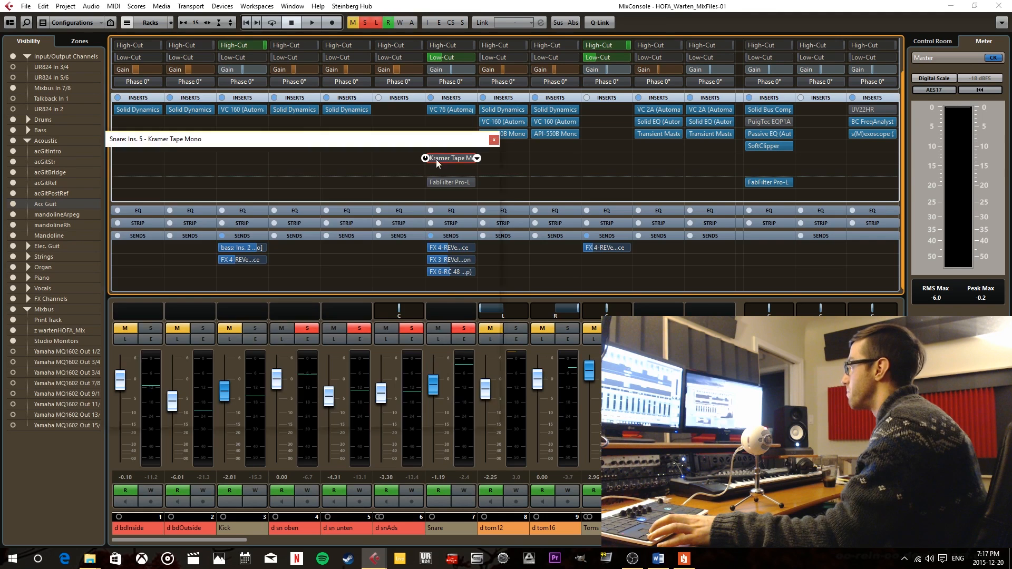
{"action": "left_click_drag", "start_coordinate": [283, 142], "coordinate": [232, 128]}
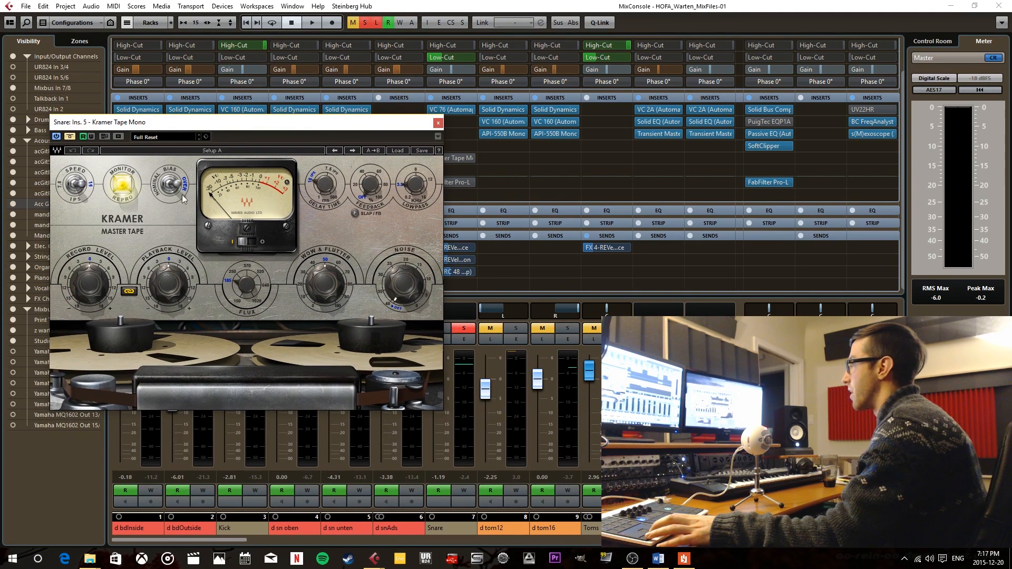
{"action": "left_click_drag", "start_coordinate": [130, 122], "coordinate": [111, 108]}
{"action": "left_click", "coordinate": [51, 123]}
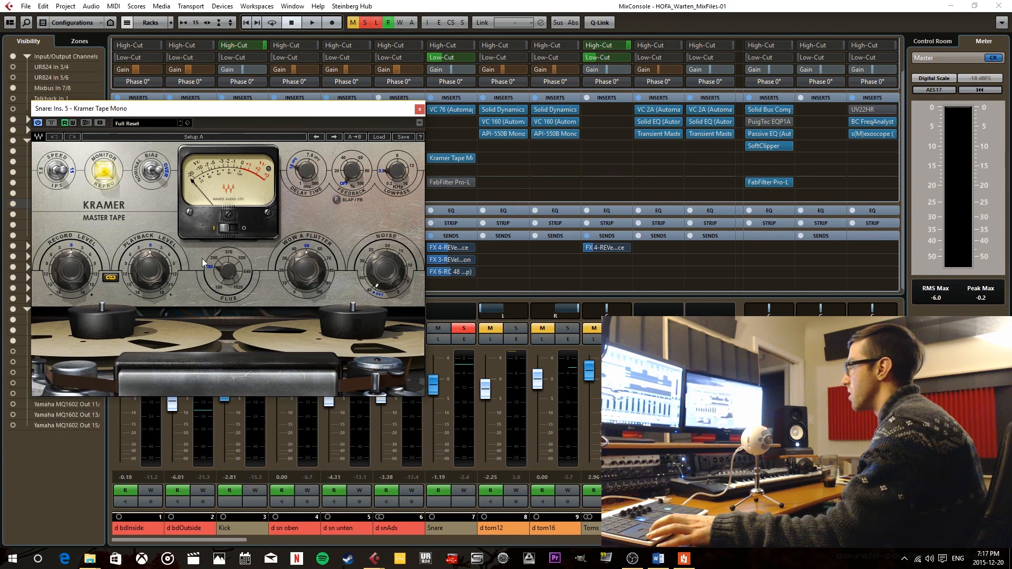
Lower the Kramer Tape record level to -18 during playback, drive it up to overload the meter, and turn it back down after stopping
{"action": "left_click_drag", "start_coordinate": [73, 270], "coordinate": [77, 273]}
{"action": "key", "text": "space"}
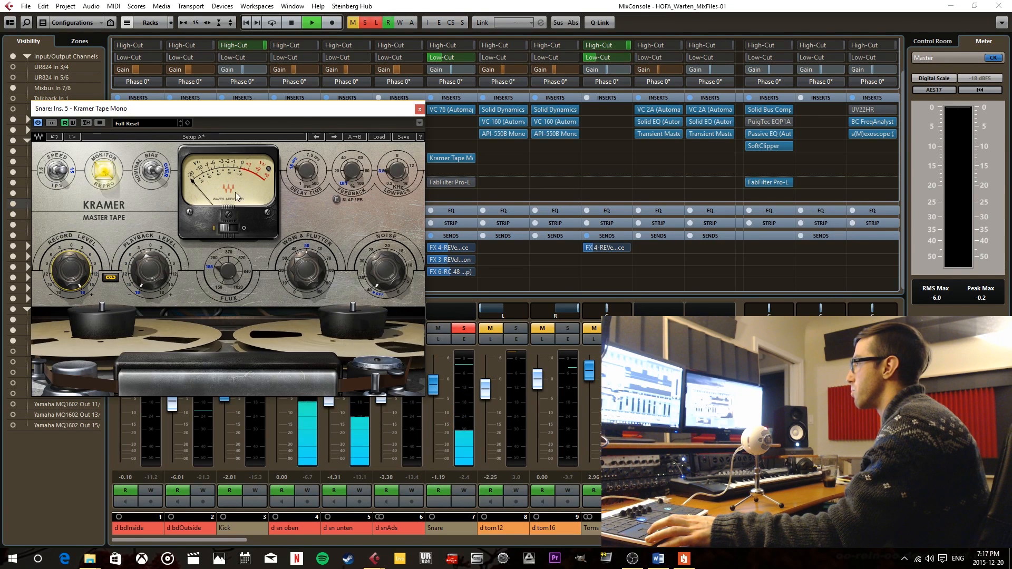
{"action": "left_click_drag", "start_coordinate": [72, 270], "coordinate": [72, 348]}
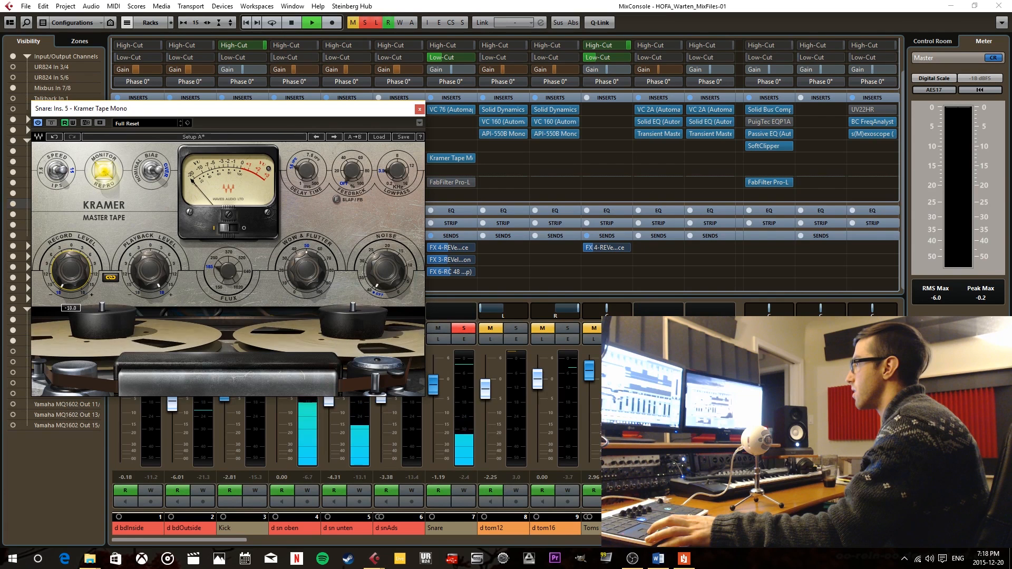
{"action": "left_click_drag", "start_coordinate": [74, 272], "coordinate": [74, 195]}
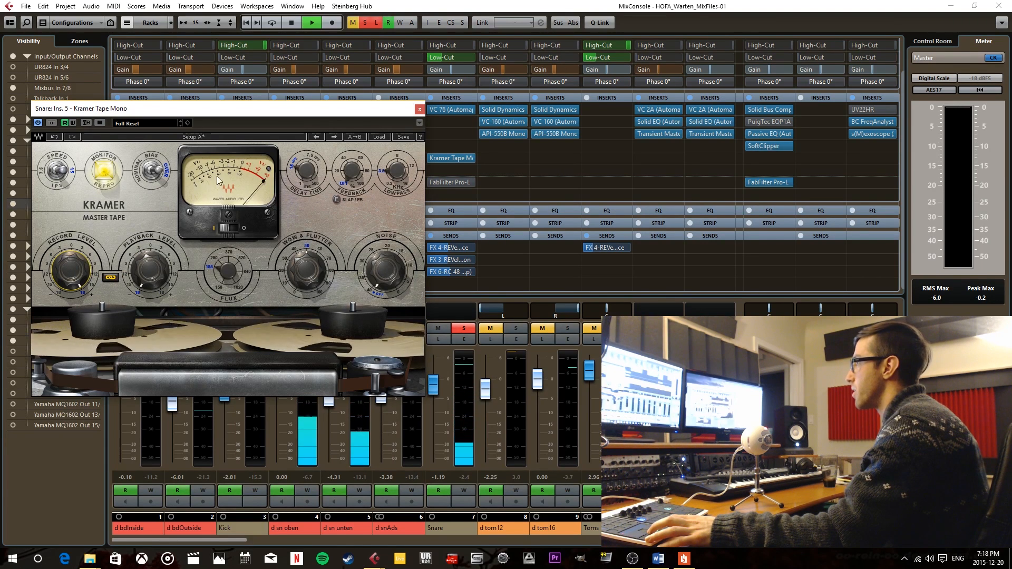
{"action": "key", "text": "space"}
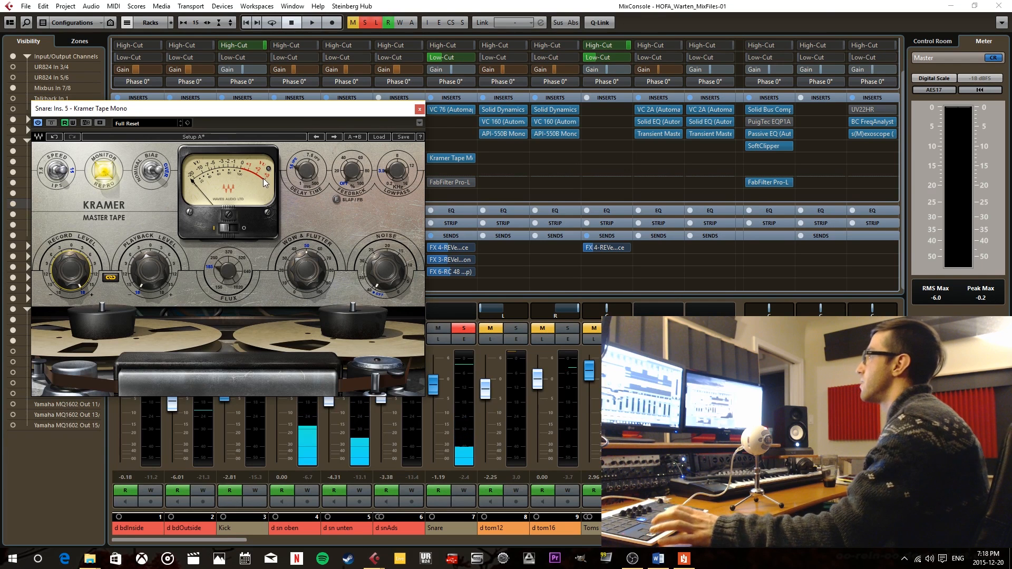
{"action": "left_click_drag", "start_coordinate": [70, 270], "coordinate": [70, 343]}
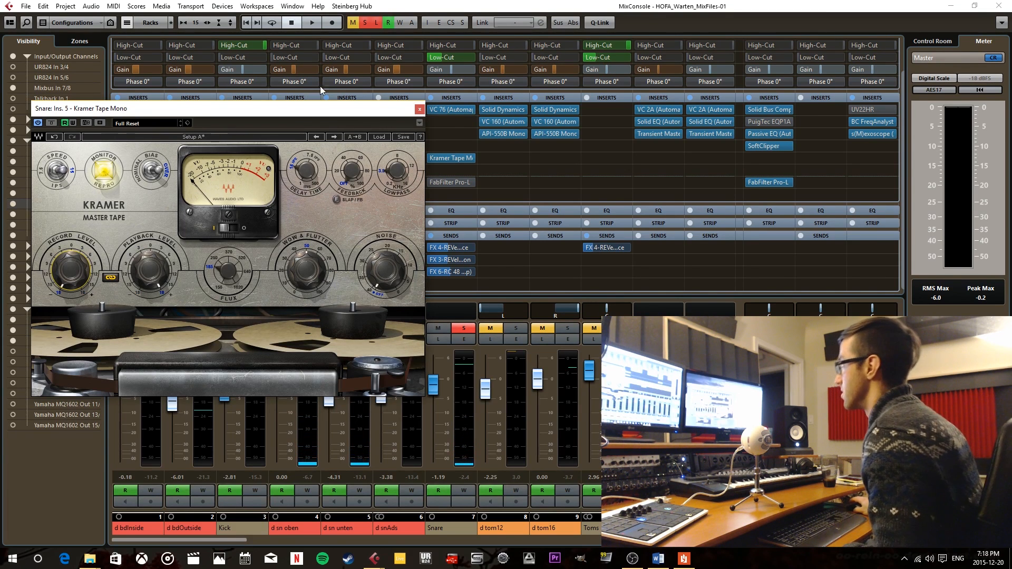
Close Kramer Tape Mono and remove it from the Snare channel's fifth insert slot, discarding its changes
{"action": "left_click", "coordinate": [419, 110]}
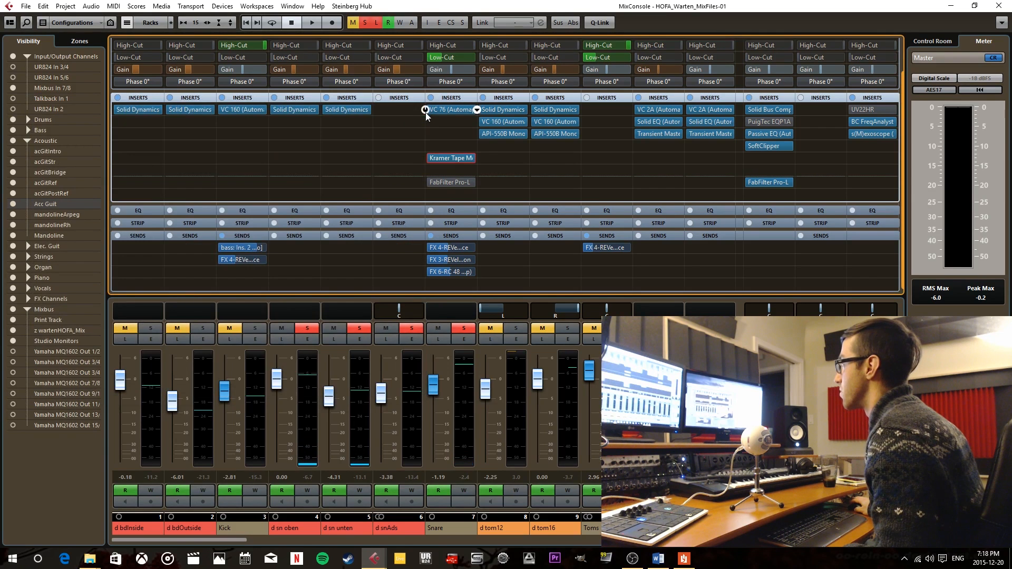
{"action": "left_click", "coordinate": [476, 158]}
{"action": "left_click", "coordinate": [502, 185]}
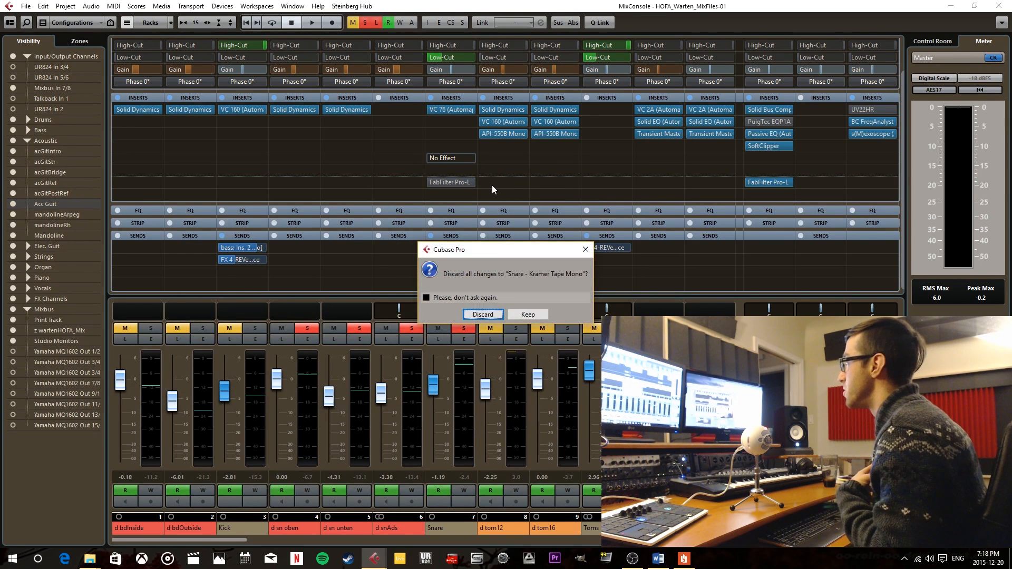
{"action": "left_click", "coordinate": [483, 314]}
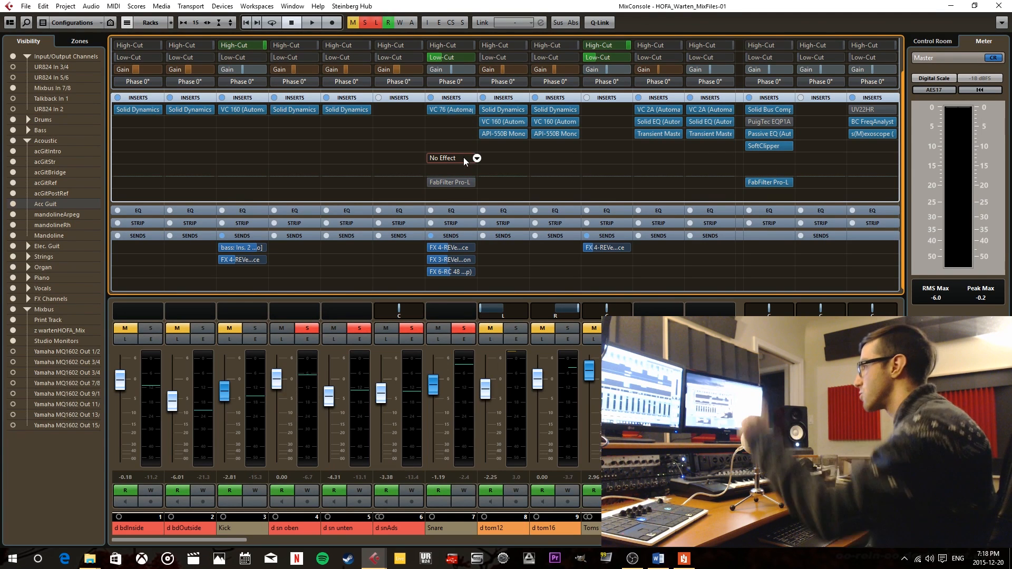
{"action": "left_click", "coordinate": [454, 113]}
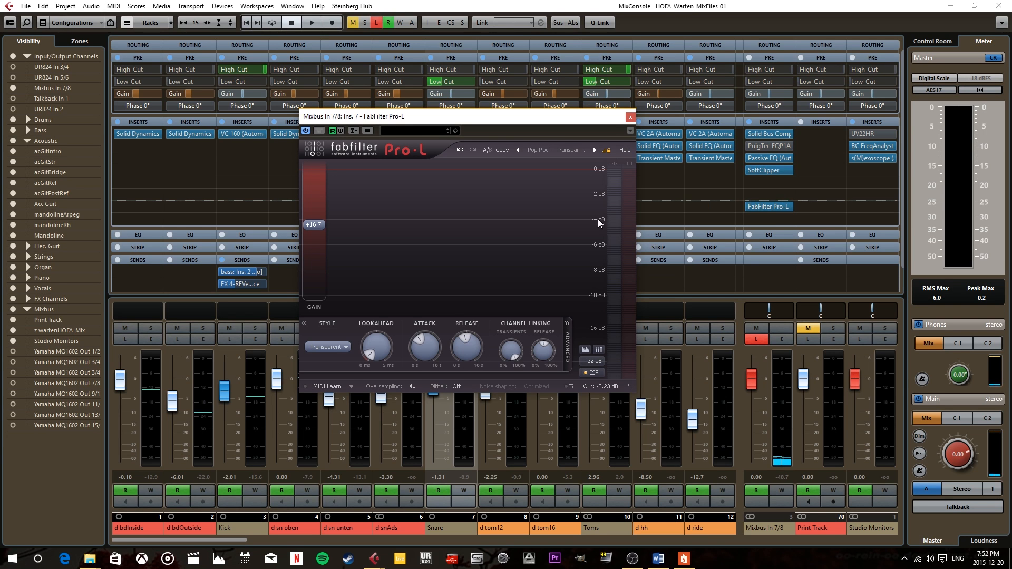
Move FabFilter Pro-L on Mixbus In 7/8 from insert slot 7 to slot 6 and raise the channel fader to 5.11 dB
{"action": "left_click_drag", "start_coordinate": [515, 125], "coordinate": [499, 125]}
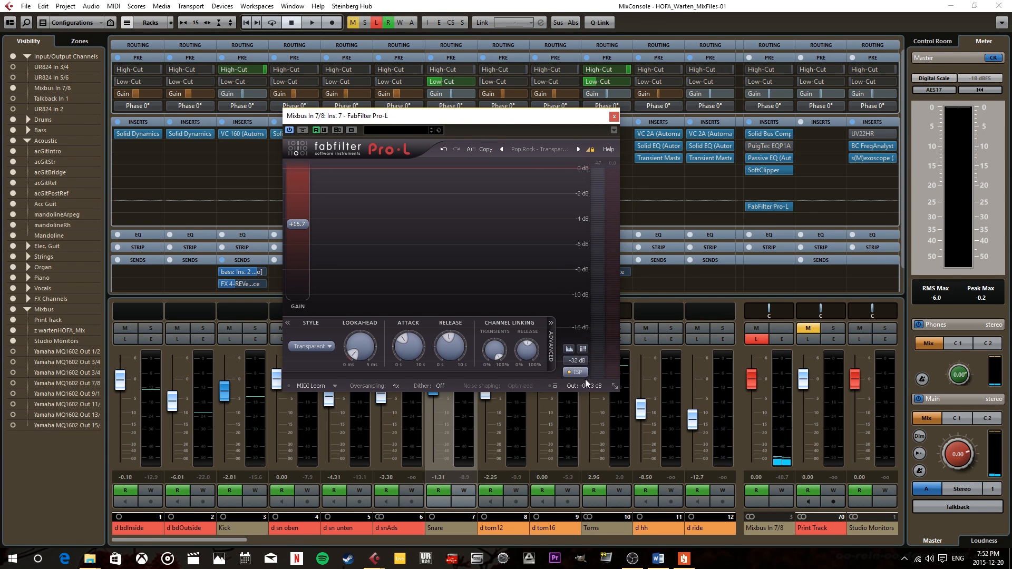
{"action": "mouse_move", "coordinate": [596, 386]}
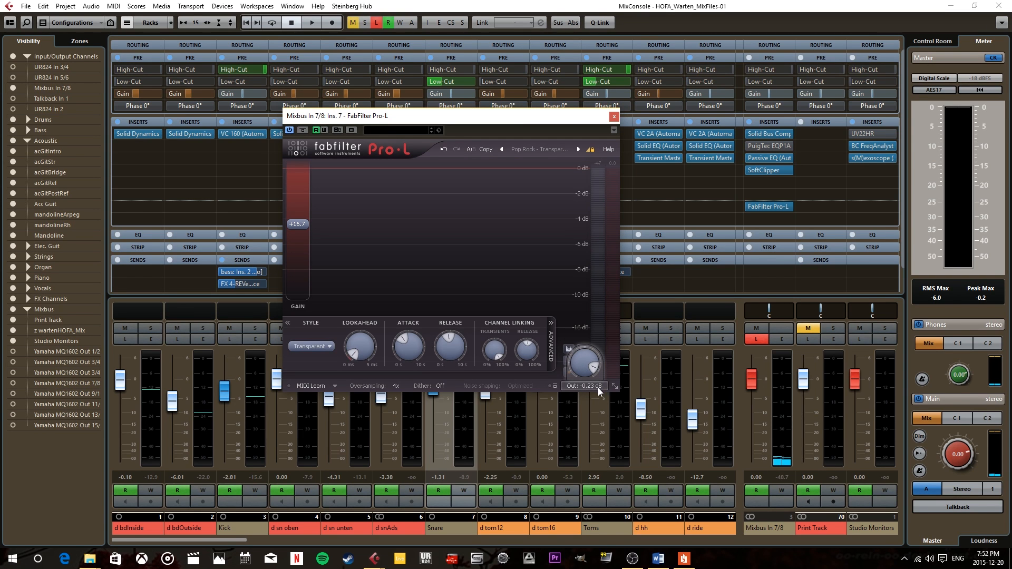
{"action": "left_click", "coordinate": [774, 206]}
{"action": "left_click_drag", "start_coordinate": [776, 210], "coordinate": [767, 196]}
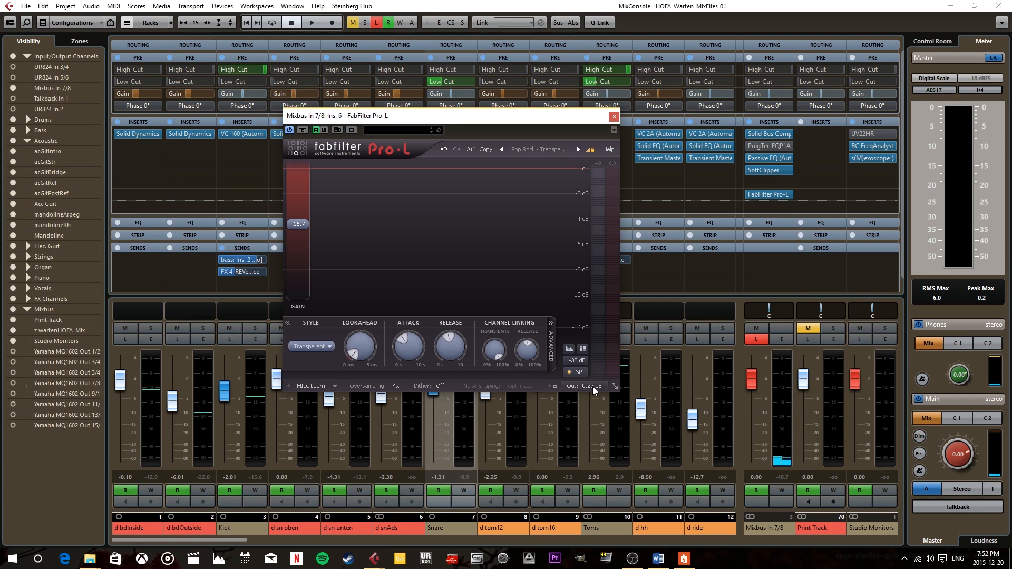
{"action": "mouse_move", "coordinate": [596, 364]}
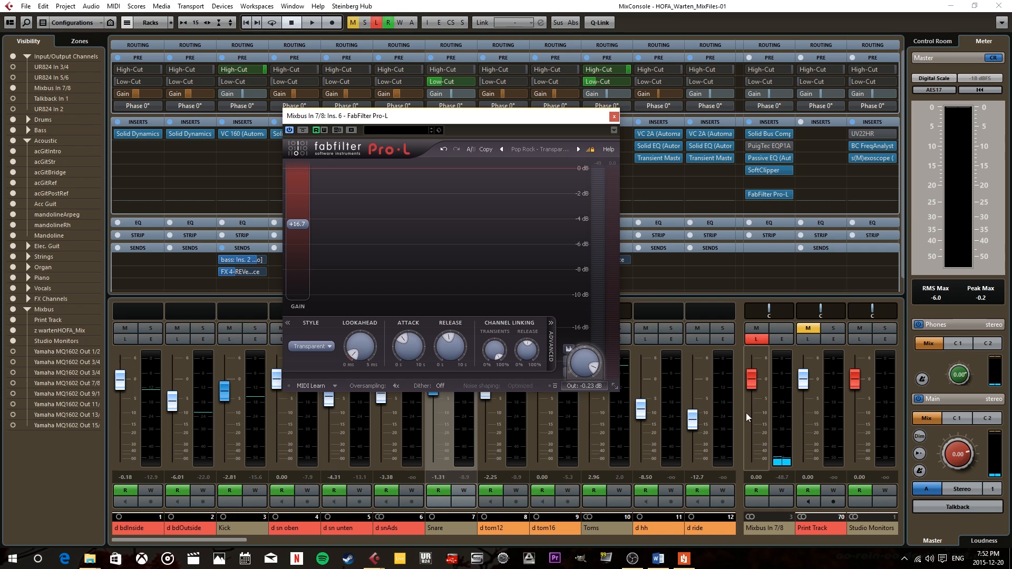
{"action": "mouse_move", "coordinate": [753, 384]}
{"action": "left_mouse_down"}
{"action": "mouse_move", "coordinate": [754, 364]}
{"action": "mouse_move", "coordinate": [756, 412]}
{"action": "mouse_move", "coordinate": [752, 364]}
{"action": "left_mouse_up"}
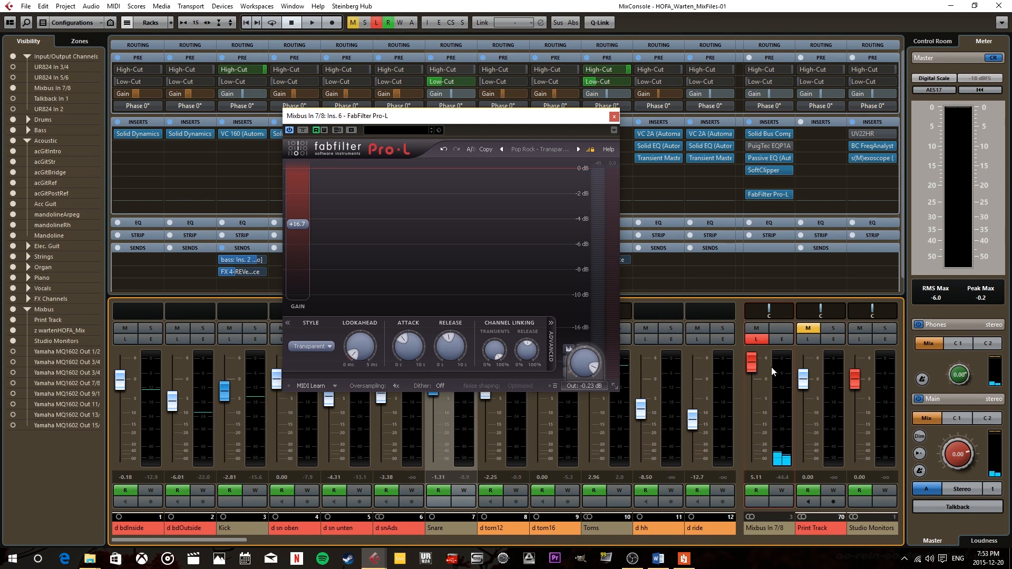
Return FabFilter Pro-L to insert slot 7, set the Mixbus In 7/8 fader to 4.10 dB and play the mix to check the peak level
{"action": "left_click_drag", "start_coordinate": [769, 195], "coordinate": [770, 206]}
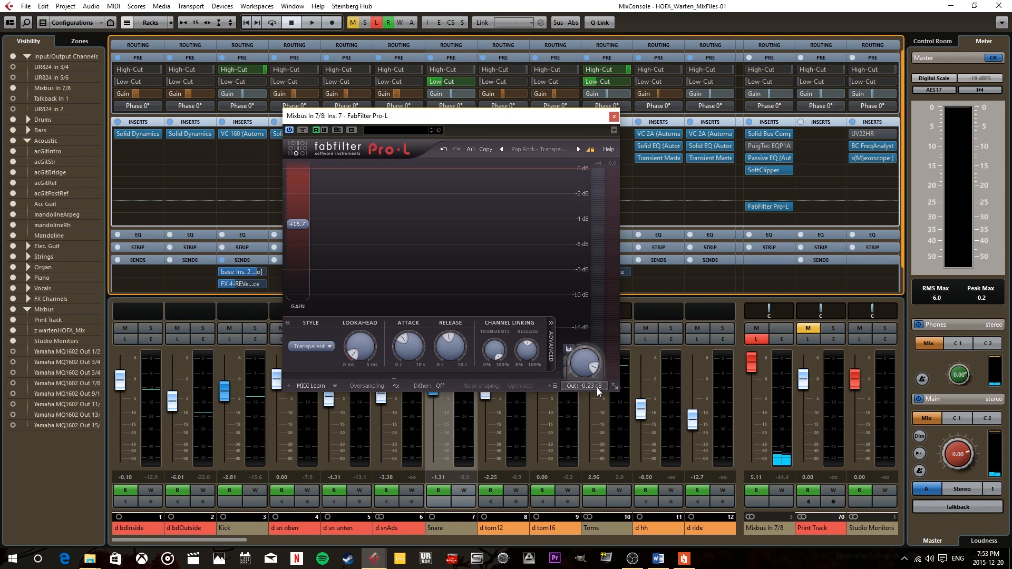
{"action": "left_click_drag", "start_coordinate": [750, 369], "coordinate": [751, 373]}
{"action": "key", "text": "space"}
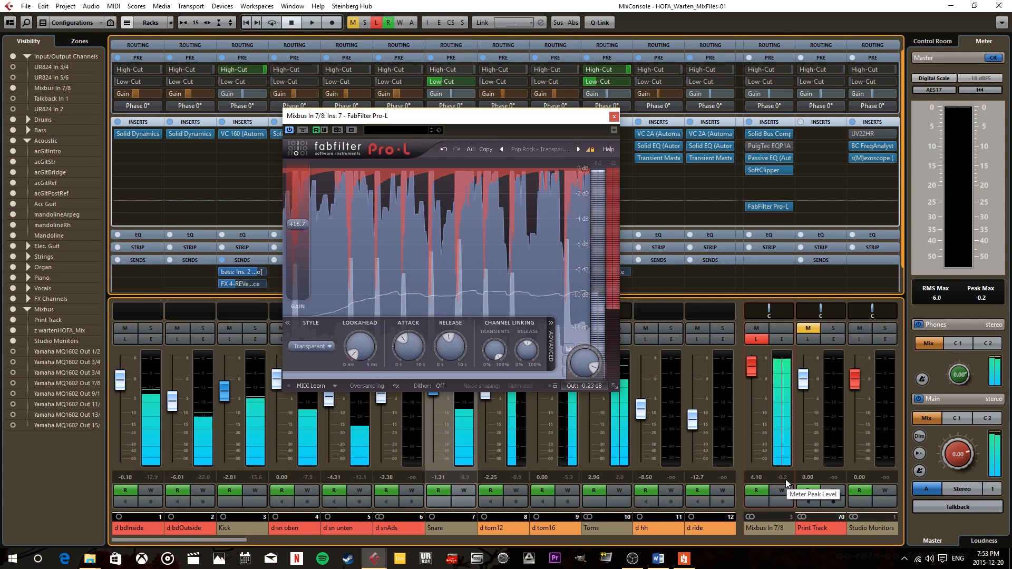
{"action": "key", "text": "space"}
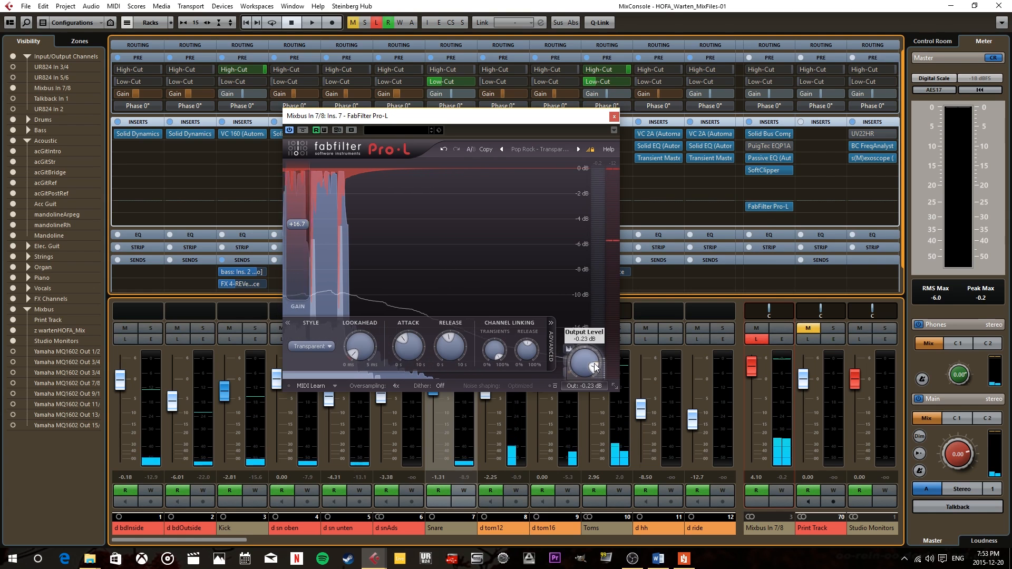
Place FabFilter Pro-L in insert slot 6, play the mix to compare the Mixbus In 7/8 peak level, and restore it to slot 7
{"action": "left_click_drag", "start_coordinate": [776, 208], "coordinate": [775, 199]}
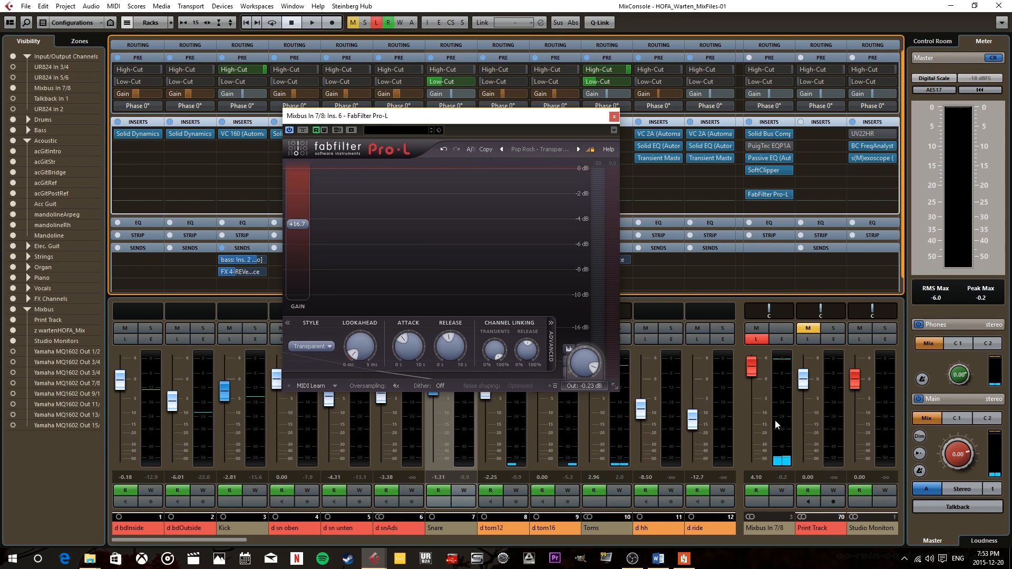
{"action": "key", "text": "space"}
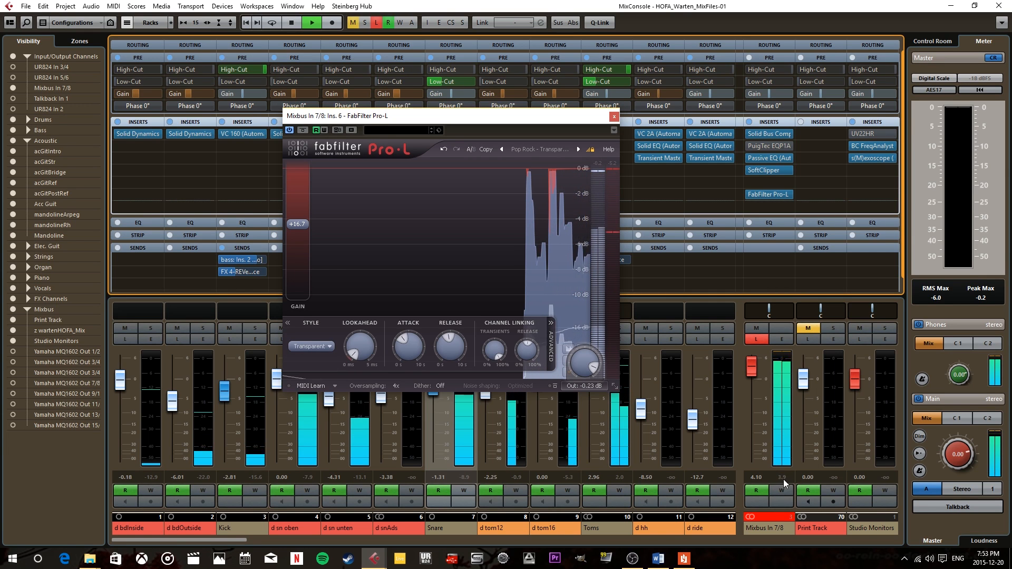
{"action": "key", "text": "space"}
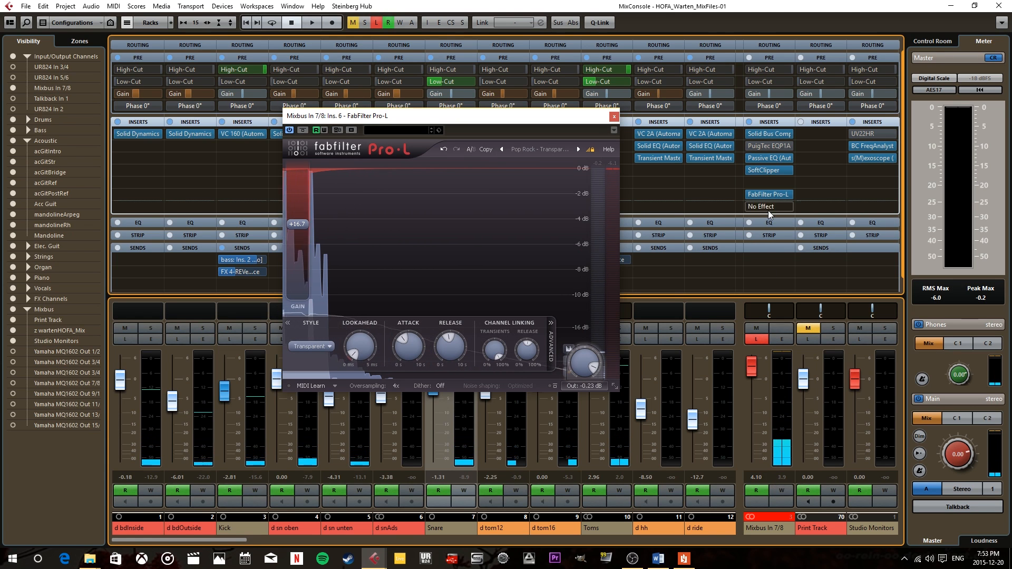
{"action": "left_click_drag", "start_coordinate": [767, 196], "coordinate": [768, 206]}
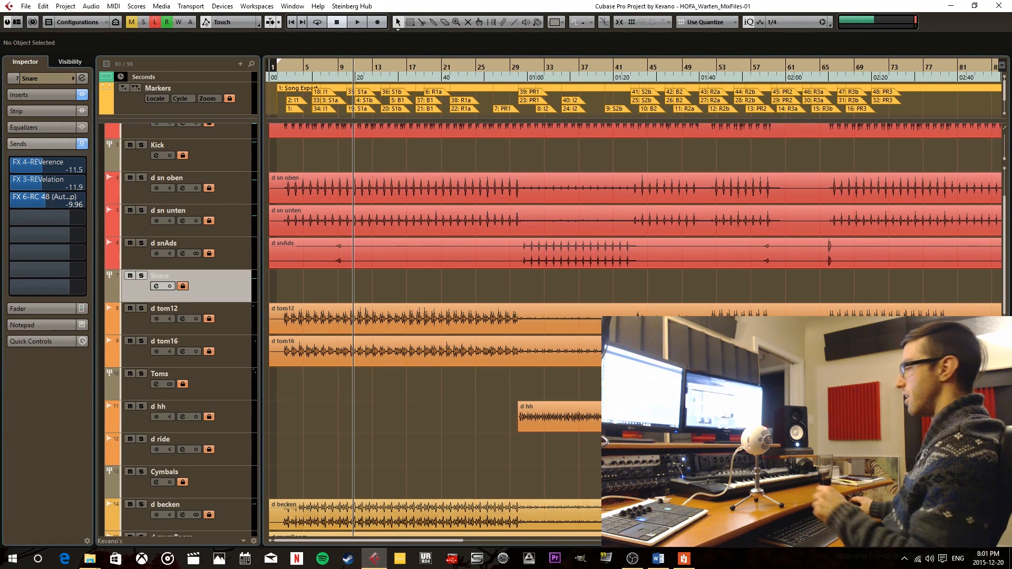
Switch to the Cubase Operation Manual PDF, examine page 386's signal-flow diagram for pre-fader and post-fader sends, and return to the project
{"action": "left_click", "coordinate": [684, 559]}
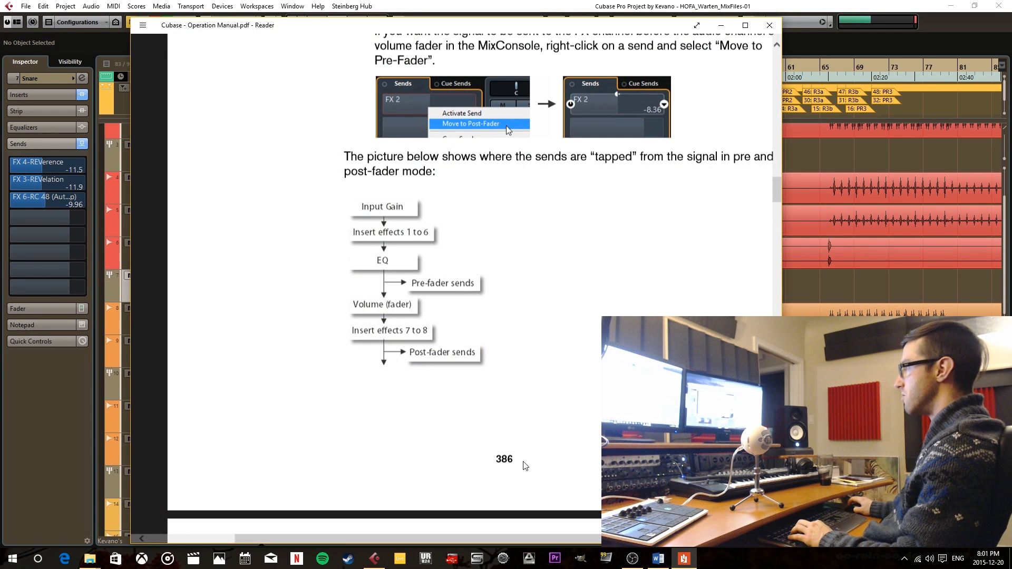
{"action": "scroll", "coordinate": [451, 223], "scroll_direction": "up", "scroll_amount": 1}
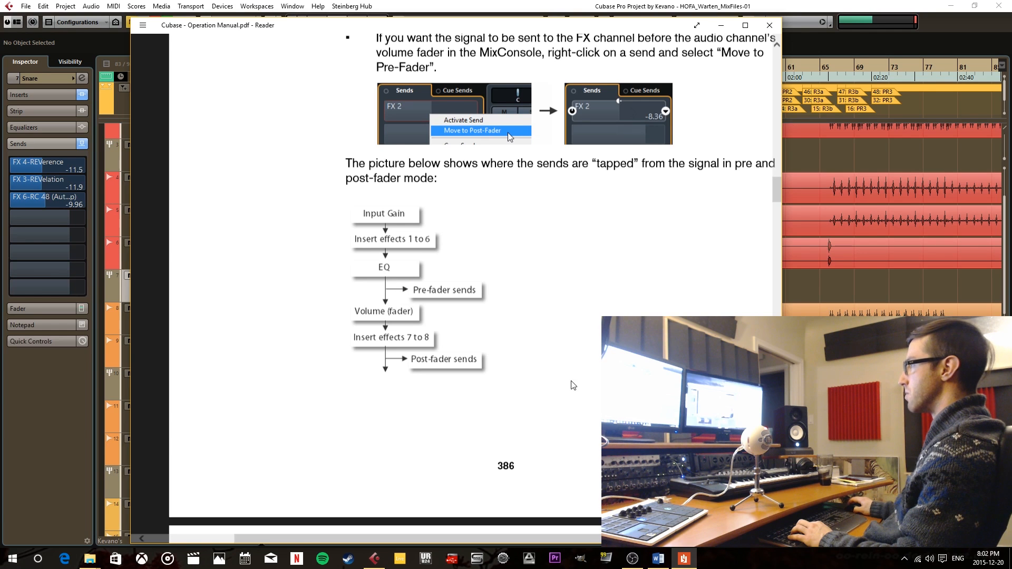
{"action": "scroll", "coordinate": [580, 379], "scroll_direction": "down", "scroll_amount": 4}
{"action": "scroll", "coordinate": [583, 379], "scroll_direction": "up", "scroll_amount": 5}
{"action": "scroll", "coordinate": [652, 206], "scroll_direction": "down", "scroll_amount": 1}
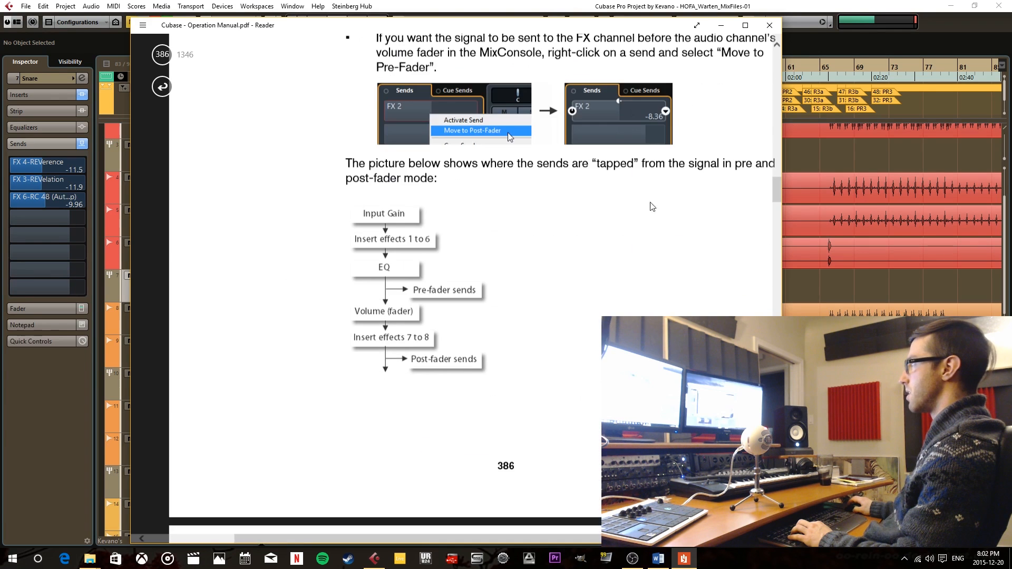
{"action": "left_click", "coordinate": [721, 25]}
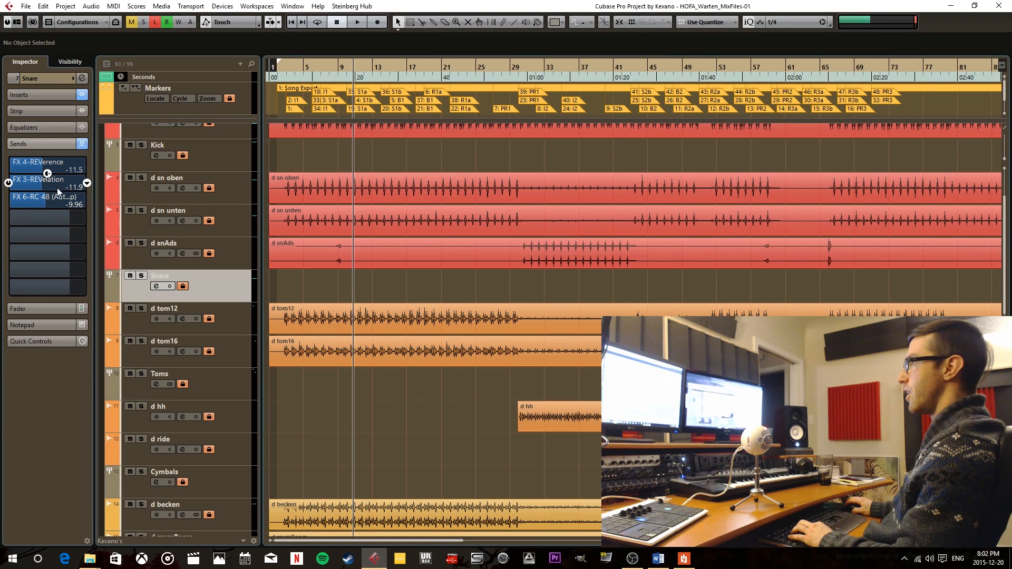
{"action": "double_click", "coordinate": [156, 278]}
{"action": "left_click", "coordinate": [145, 284]}
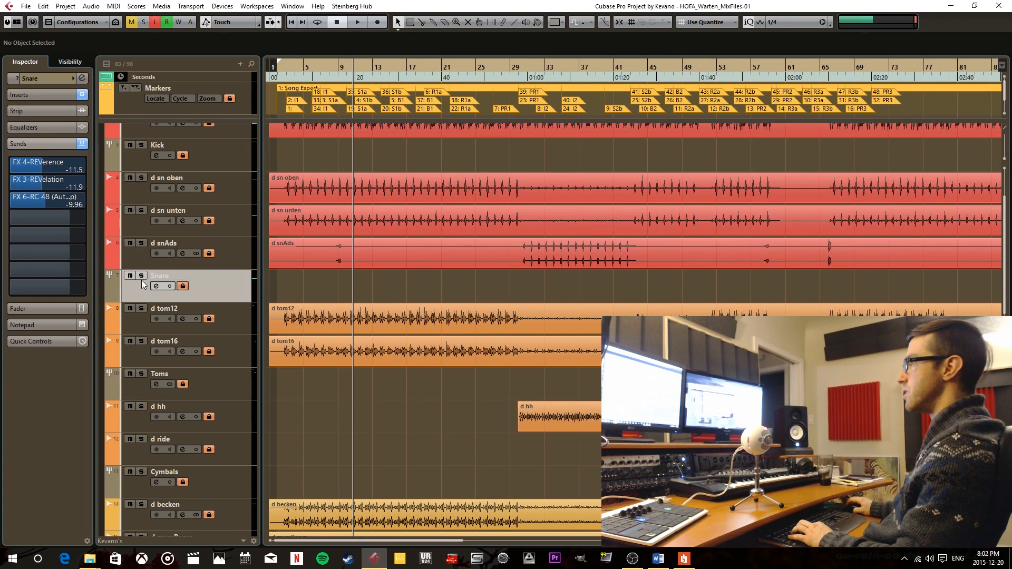
Solo the Snare group, play it from around bar 7, and compare the sound with its sends bypassed and re-enabled
{"action": "left_click", "coordinate": [142, 275]}
{"action": "key", "text": "space"}
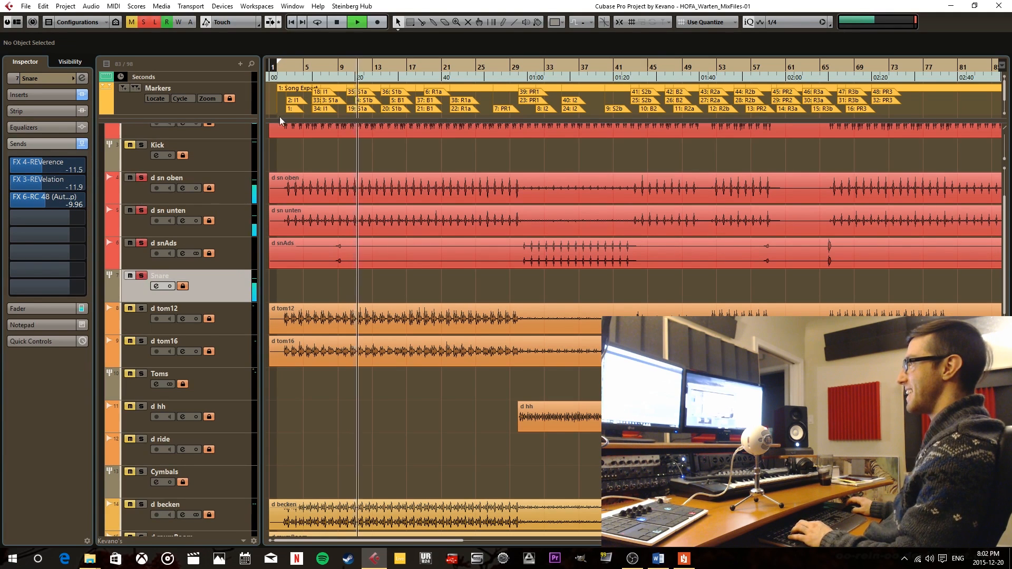
{"action": "left_click", "coordinate": [326, 76]}
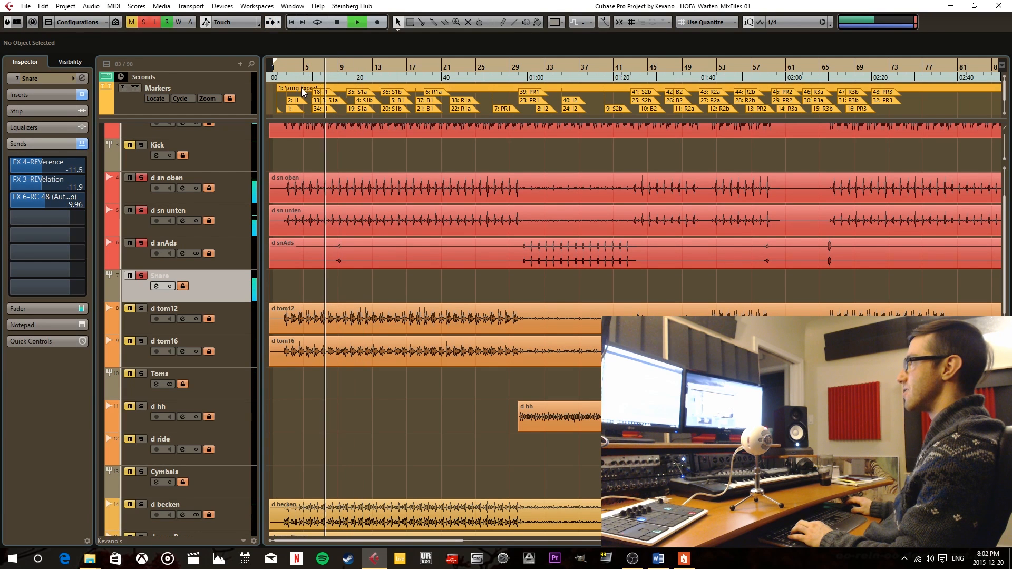
{"action": "left_click", "coordinate": [81, 144]}
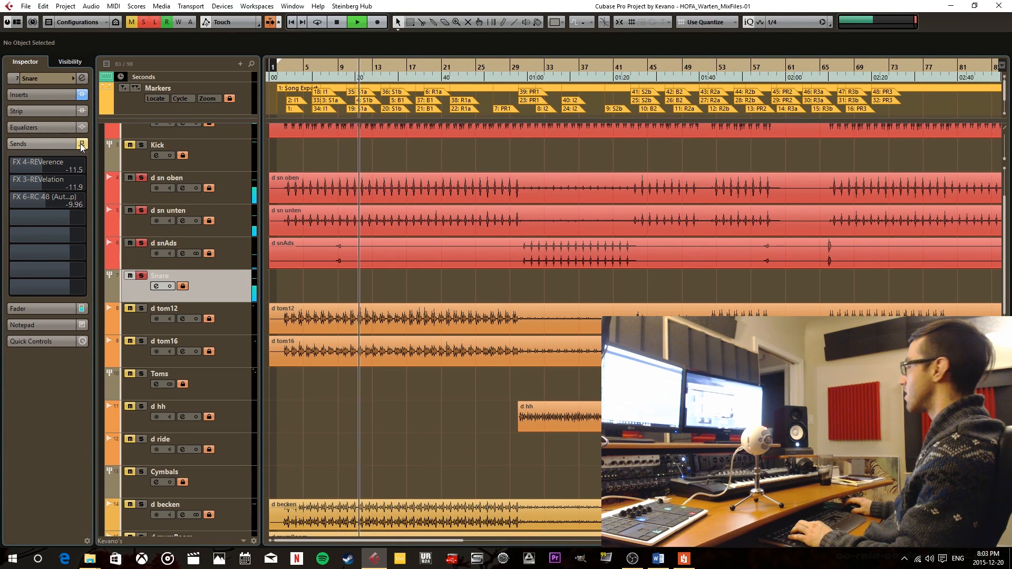
{"action": "left_click", "coordinate": [81, 144]}
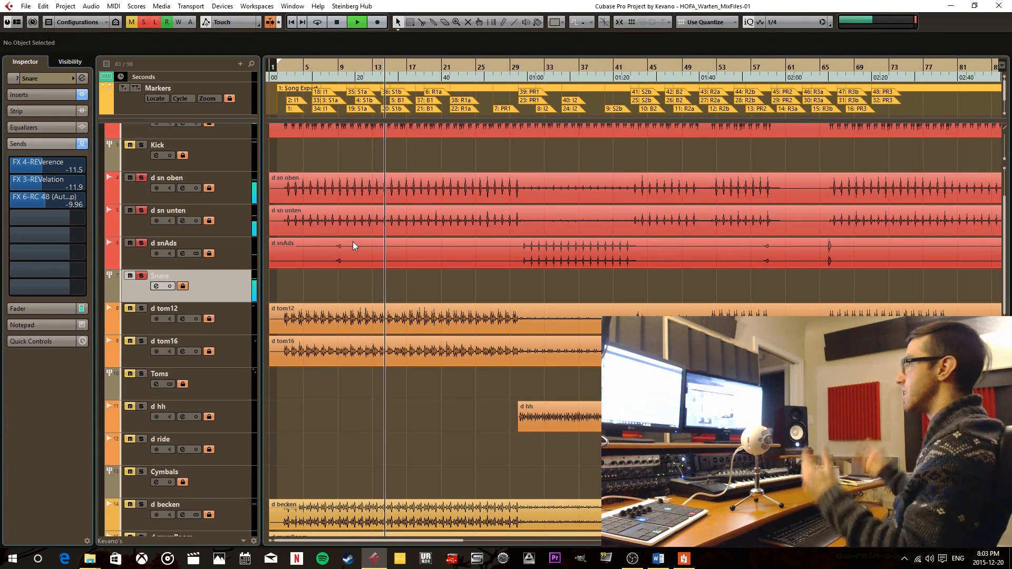
{"action": "key", "text": "space"}
{"action": "left_click_drag", "start_coordinate": [374, 74], "coordinate": [347, 75]}
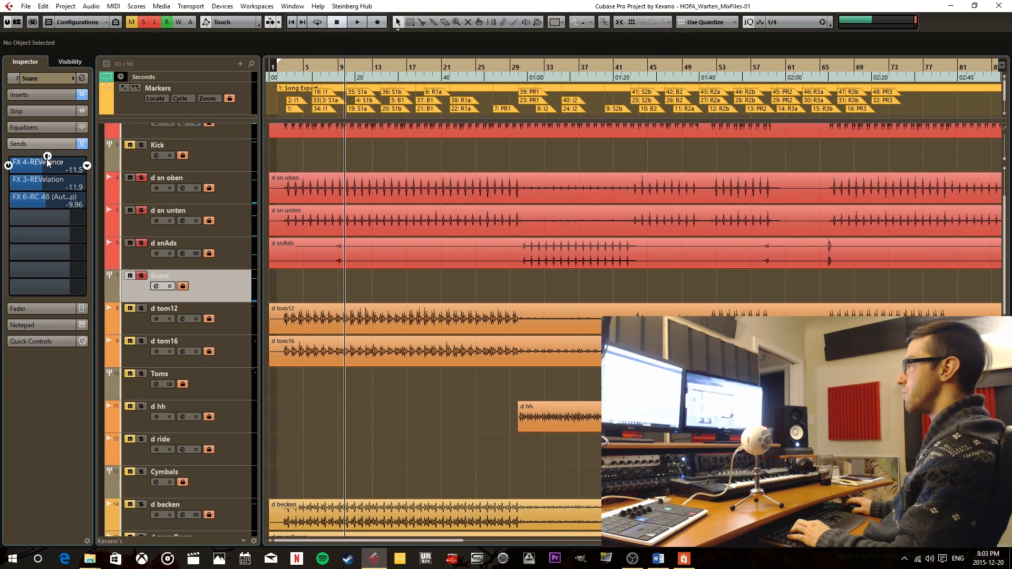
Open the MixConsole and switch the Snare channel's FX 4-REVerence send to pre-fader and back to post-fader
{"action": "mouse_move", "coordinate": [50, 172]}
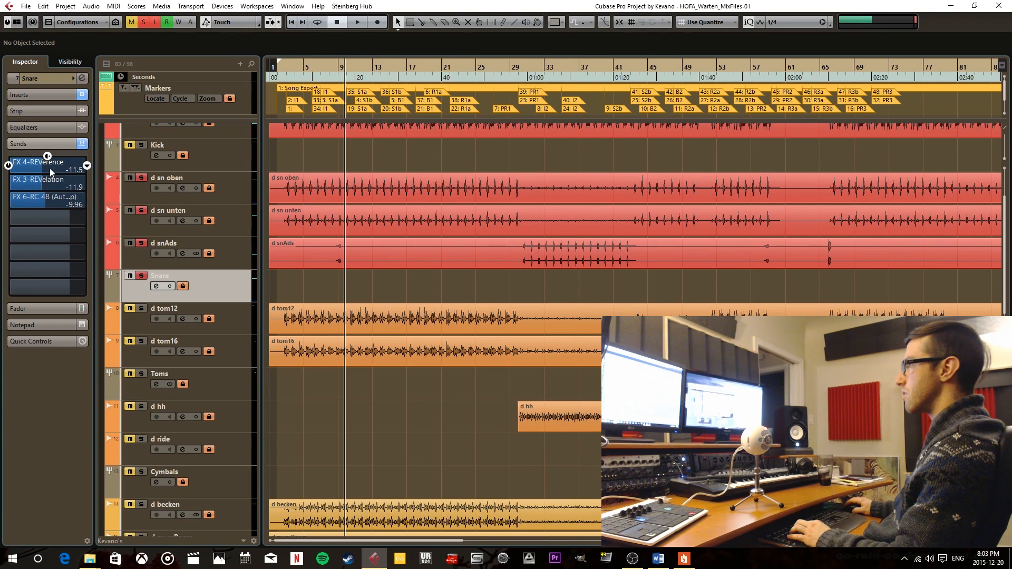
{"action": "key", "text": "F3"}
{"action": "scroll", "coordinate": [456, 270], "scroll_direction": "down", "scroll_amount": 1}
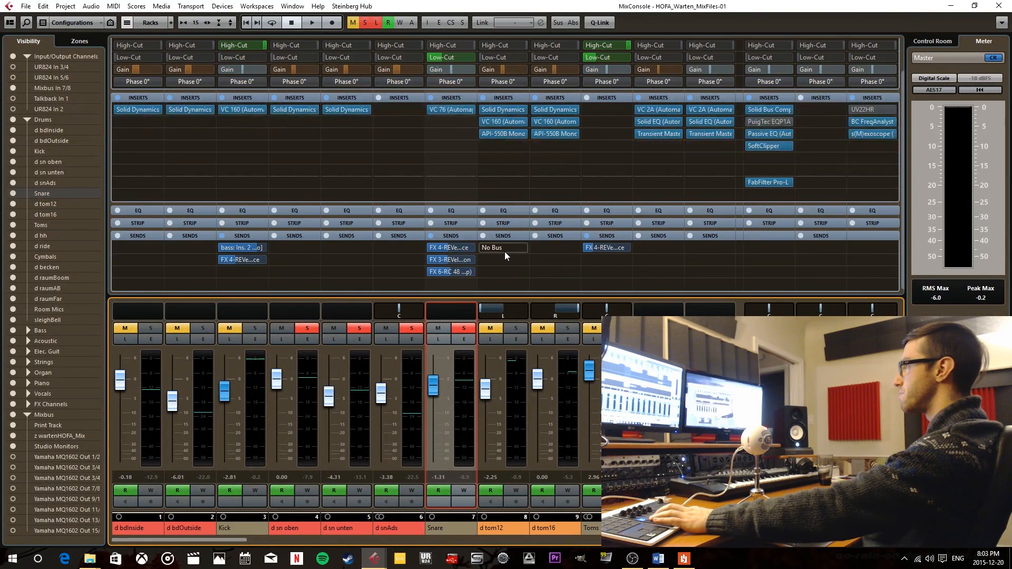
{"action": "right_click", "coordinate": [457, 247]}
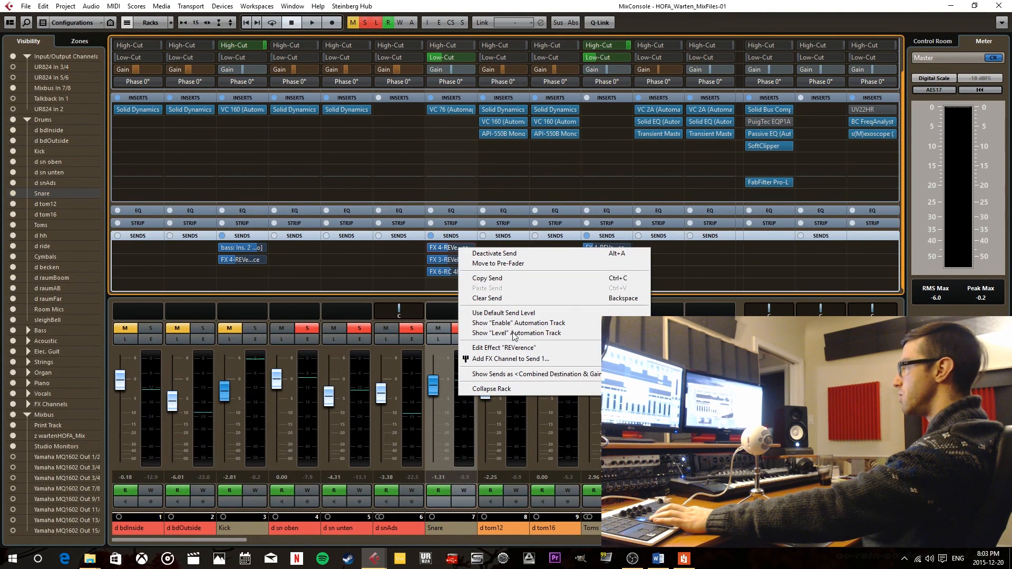
{"action": "left_click", "coordinate": [490, 264]}
{"action": "right_click", "coordinate": [462, 248]}
{"action": "left_click", "coordinate": [495, 265]}
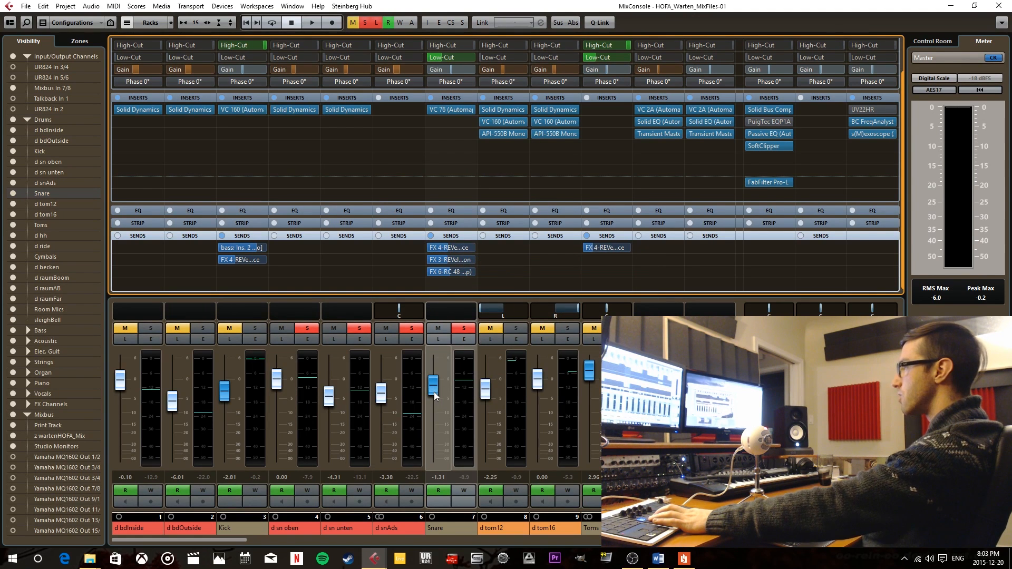
Lower the Snare fader to -21.0 dB, play the soloed snare with post-fader sends, and raise the fader to 4.49 dB
{"action": "left_click_drag", "start_coordinate": [436, 394], "coordinate": [436, 440]}
{"action": "key", "text": "space"}
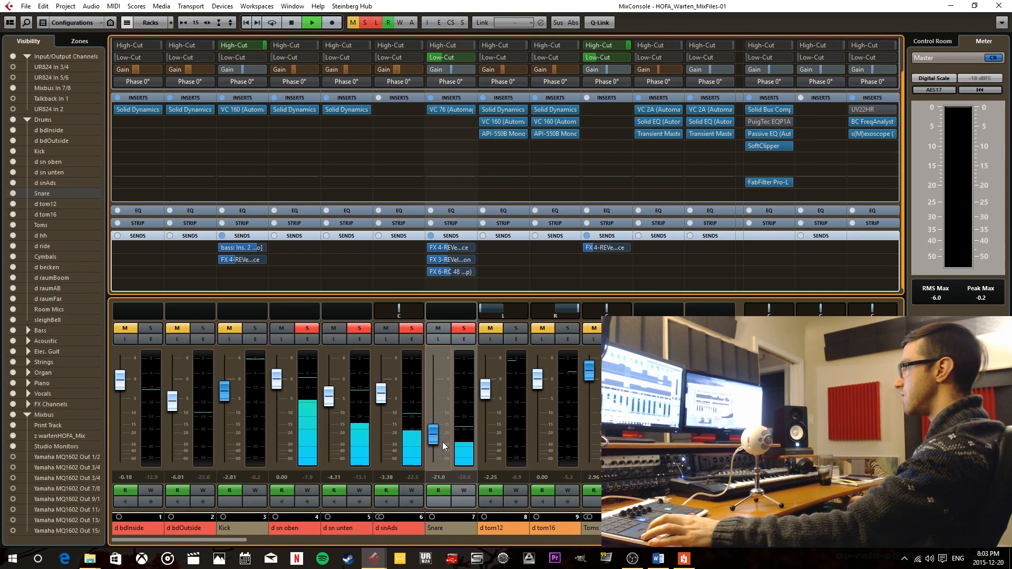
{"action": "left_click_drag", "start_coordinate": [433, 433], "coordinate": [434, 365]}
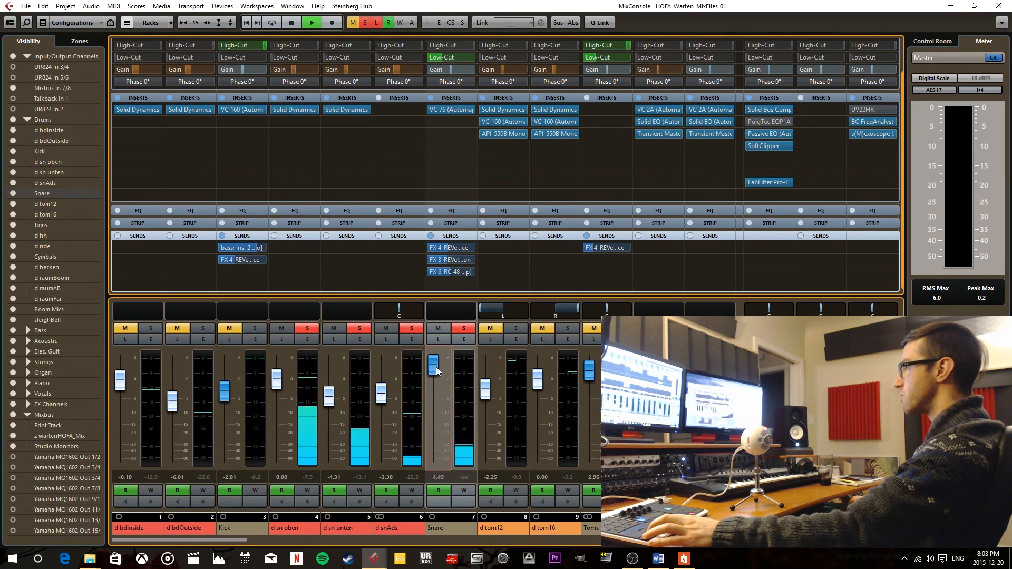
{"action": "key", "text": "space"}
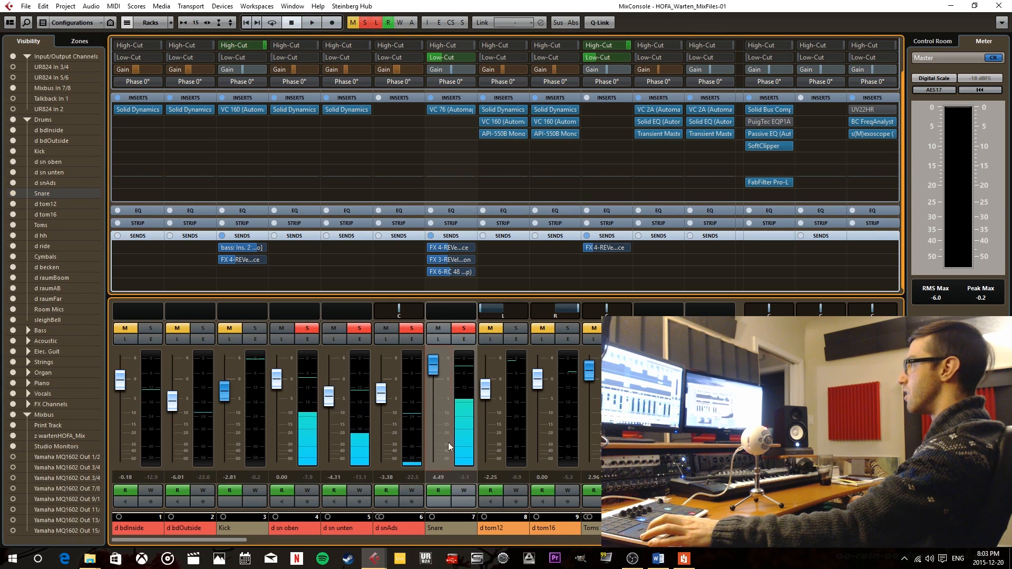
Pull the Snare fader down to -11.8 dB, play the post-fader reverb balance, and raise the fader to 1.07 dB
{"action": "left_click_drag", "start_coordinate": [437, 372], "coordinate": [437, 401]}
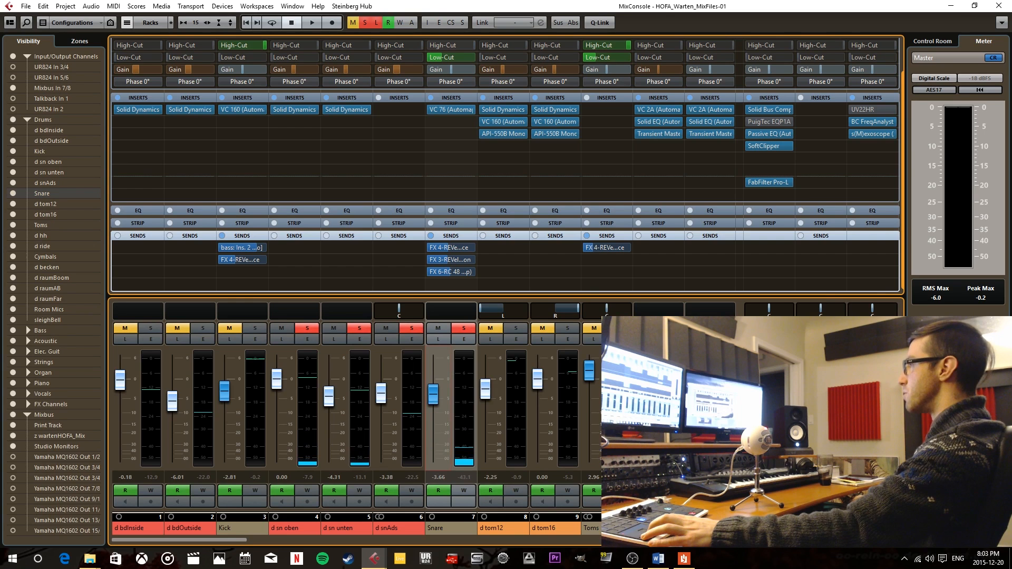
{"action": "left_click_drag", "start_coordinate": [438, 390], "coordinate": [436, 418]}
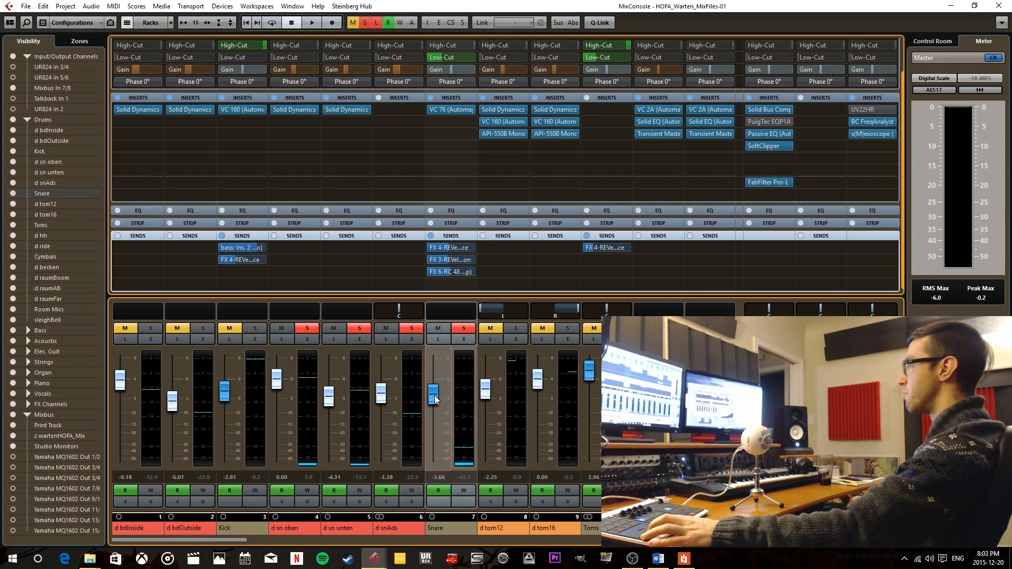
{"action": "key", "text": "space"}
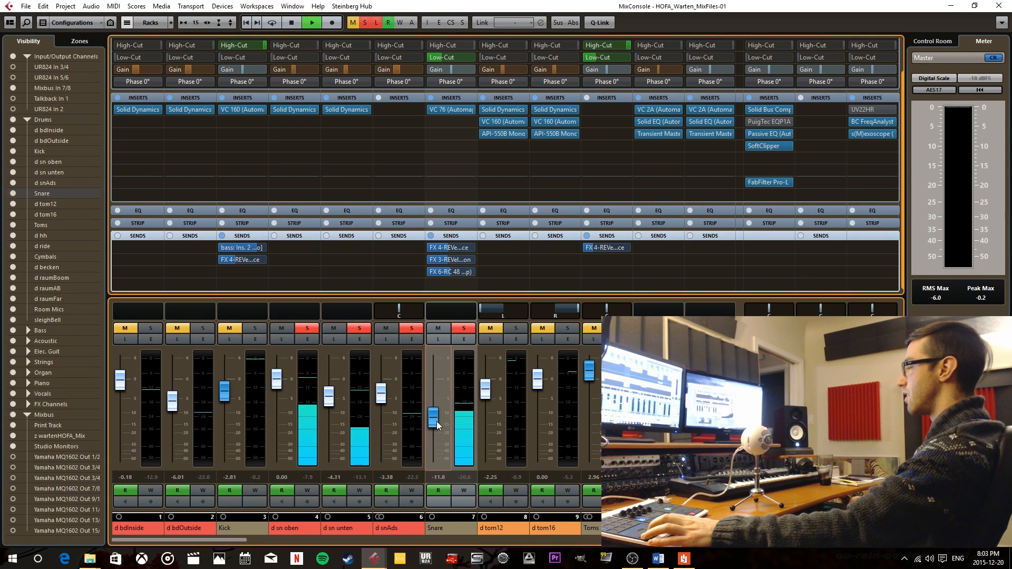
{"action": "left_click_drag", "start_coordinate": [437, 422], "coordinate": [437, 378]}
{"action": "key", "text": "space"}
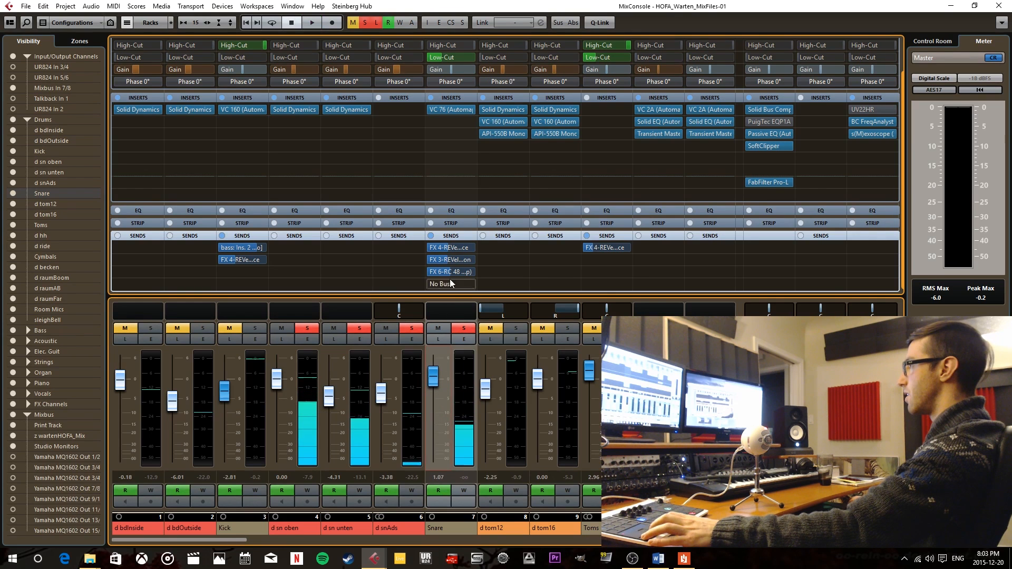
Move all three Snare sends (FX 4-REVerence, FX 3-REVelation and FX 6-RC 48) to pre-fader
{"action": "right_click", "coordinate": [454, 247]}
{"action": "left_click", "coordinate": [518, 260]}
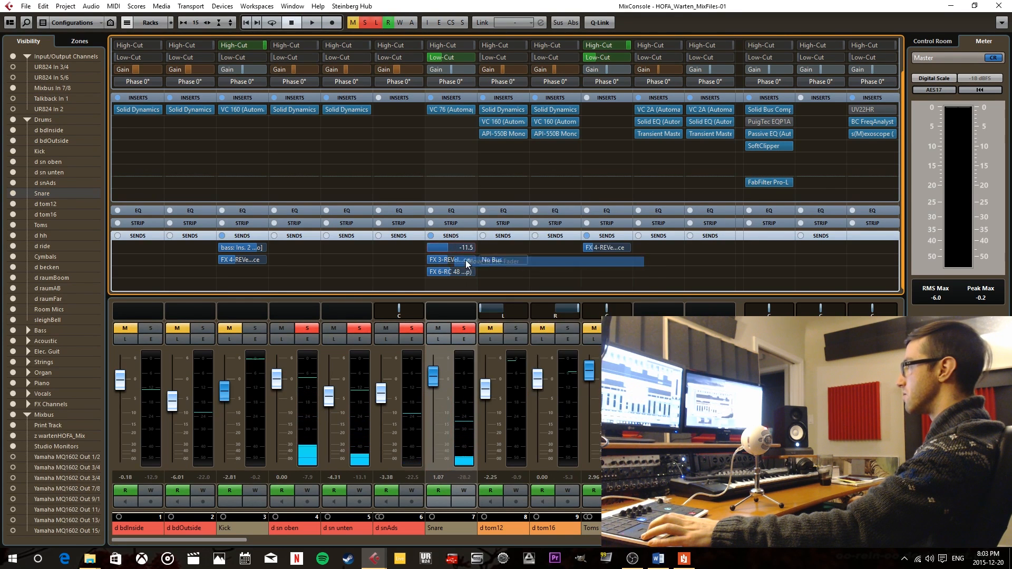
{"action": "right_click", "coordinate": [466, 260]}
{"action": "left_click", "coordinate": [474, 276]}
{"action": "right_click", "coordinate": [456, 274]}
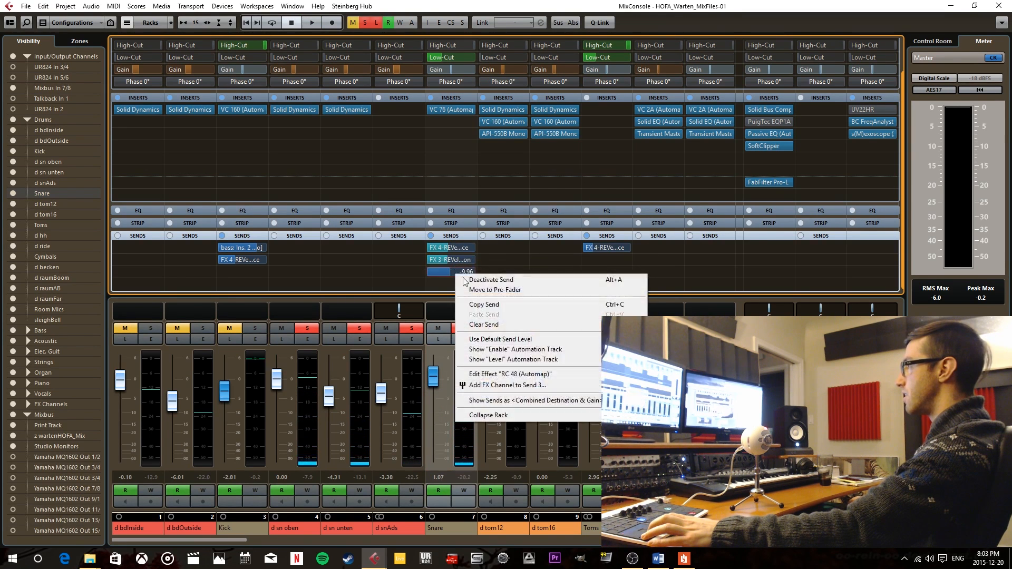
{"action": "left_click", "coordinate": [506, 293]}
Play the Snare with pre-fader sends while comparing fader levels of -22.2 dB, -14.7 dB and -1.07 dB
{"action": "left_click_drag", "start_coordinate": [434, 381], "coordinate": [436, 443]}
{"action": "key", "text": "space"}
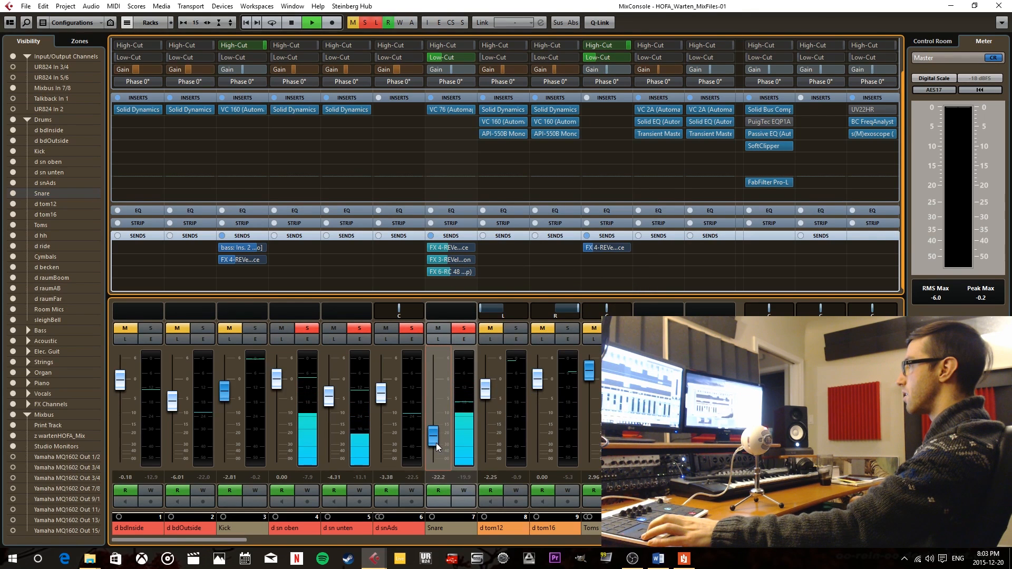
{"action": "mouse_move", "coordinate": [437, 440]}
{"action": "left_mouse_down"}
{"action": "mouse_move", "coordinate": [434, 370]}
{"action": "mouse_move", "coordinate": [437, 429]}
{"action": "left_mouse_up"}
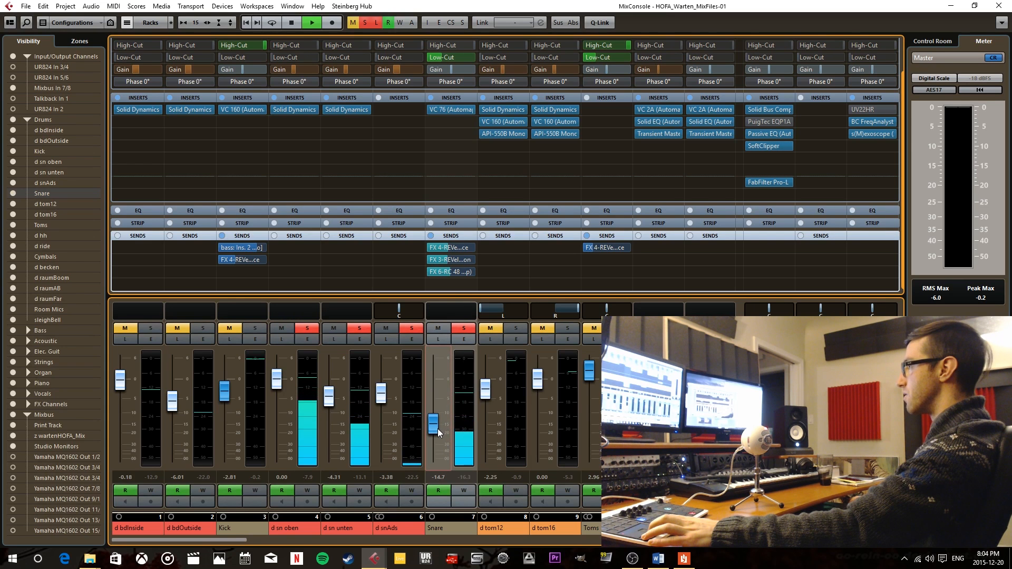
{"action": "left_click_drag", "start_coordinate": [436, 428], "coordinate": [433, 385]}
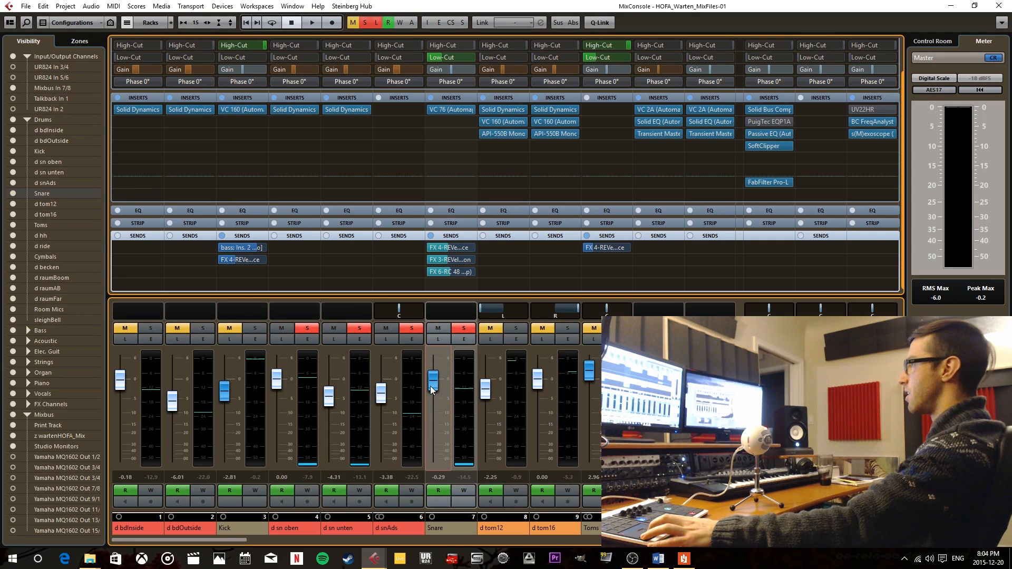
{"action": "mouse_move", "coordinate": [431, 385]}
{"action": "left_mouse_down"}
{"action": "mouse_move", "coordinate": [444, 425]}
{"action": "mouse_move", "coordinate": [445, 393]}
{"action": "left_mouse_up"}
{"action": "key", "text": "space"}
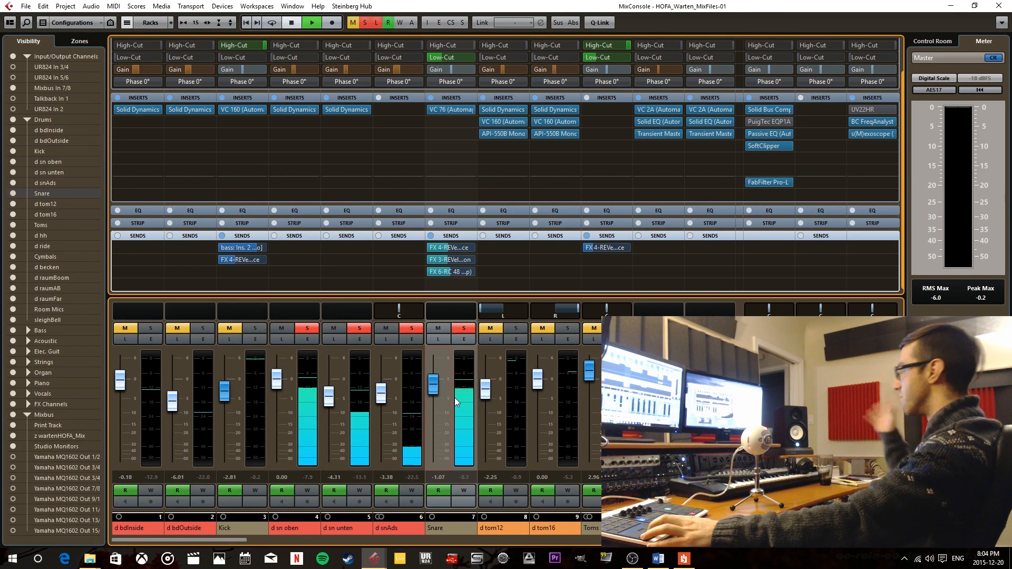
{"action": "key", "text": "space"}
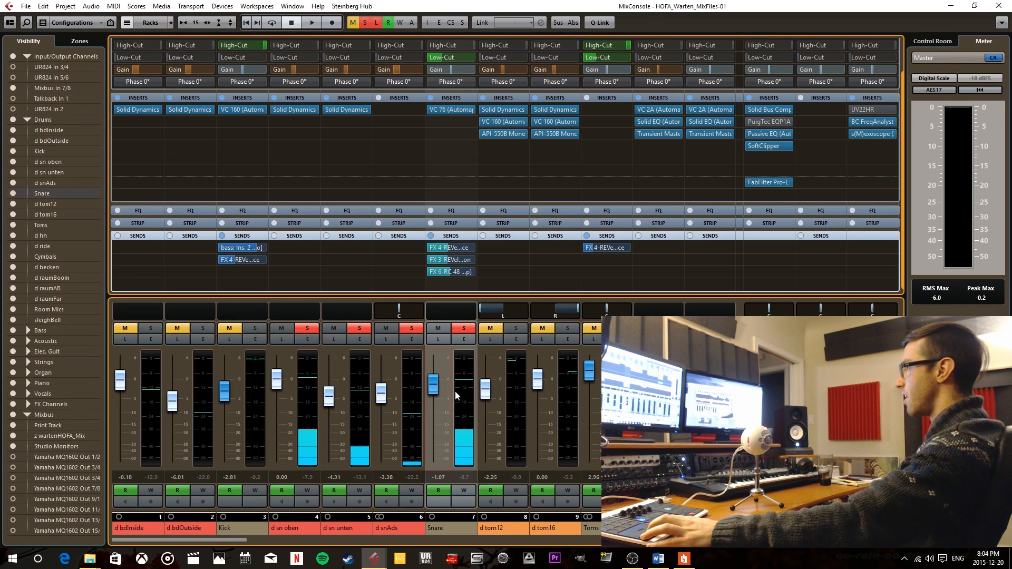
Lower the Snare fader to -10.1 dB, bring it back up to -0.62 dB, and play the snare briefly
{"action": "left_click_drag", "start_coordinate": [432, 389], "coordinate": [435, 412]}
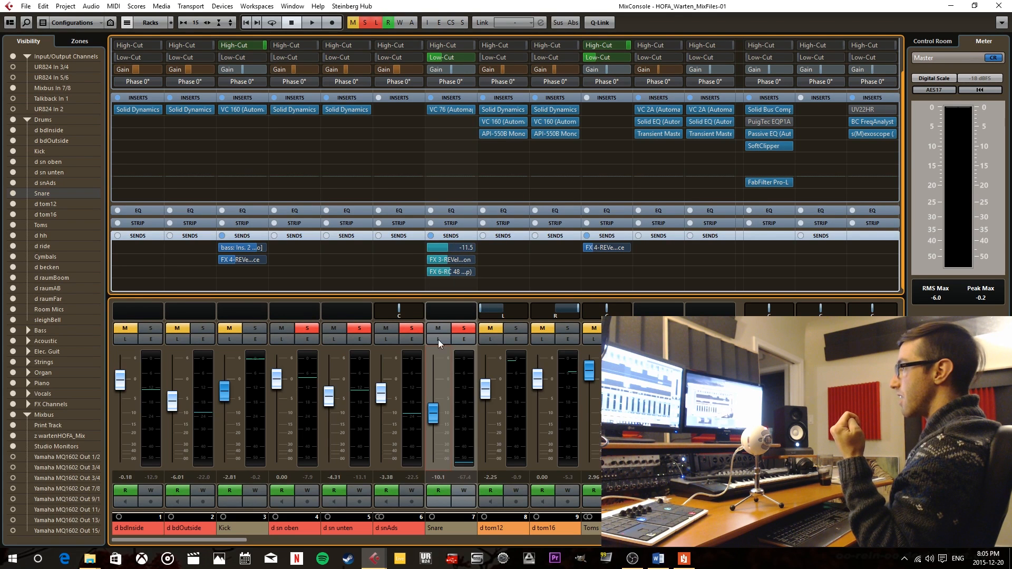
{"action": "left_click_drag", "start_coordinate": [434, 413], "coordinate": [436, 383]}
{"action": "key", "text": "space"}
{"action": "key", "text": "space"}
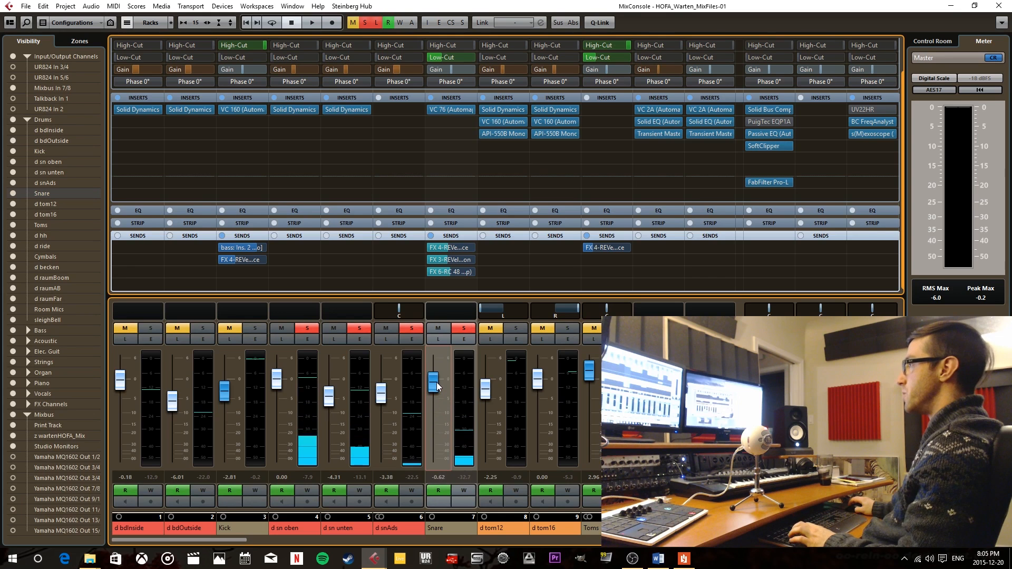
Return the Snare's FX 6-RC 48, FX 3-REVelation and FX 4-REVerence sends to post-fader
{"action": "right_click", "coordinate": [455, 273]}
{"action": "left_click", "coordinate": [485, 289]}
{"action": "right_click", "coordinate": [442, 259]}
{"action": "left_click", "coordinate": [480, 276]}
{"action": "right_click", "coordinate": [448, 248]}
{"action": "left_click", "coordinate": [478, 264]}
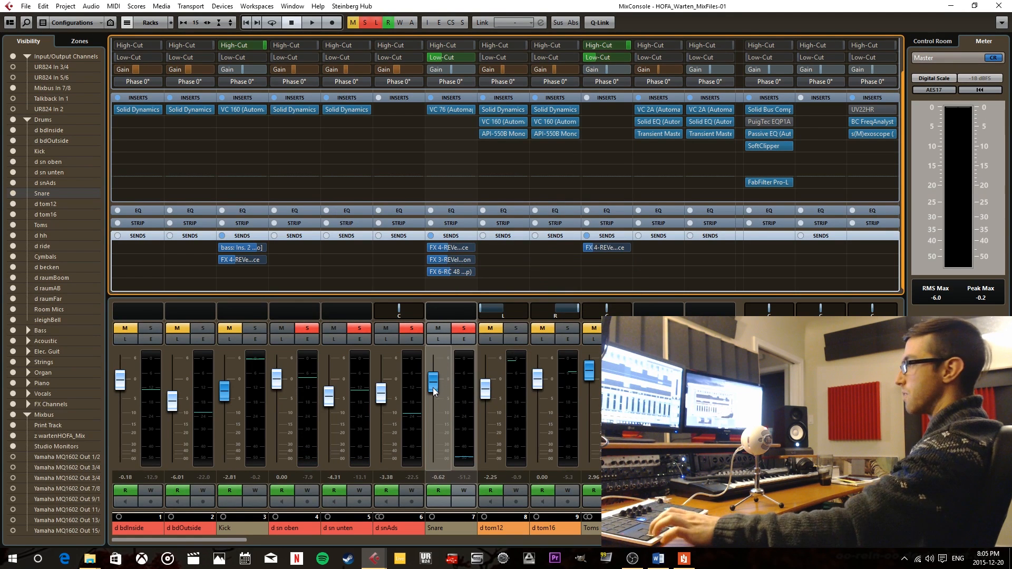
Play the Snare with post-fader sends while lowering its fader to -11.8 dB, and set the fader to -1.43 dB
{"action": "key", "text": "space"}
{"action": "left_click_drag", "start_coordinate": [429, 389], "coordinate": [438, 418]}
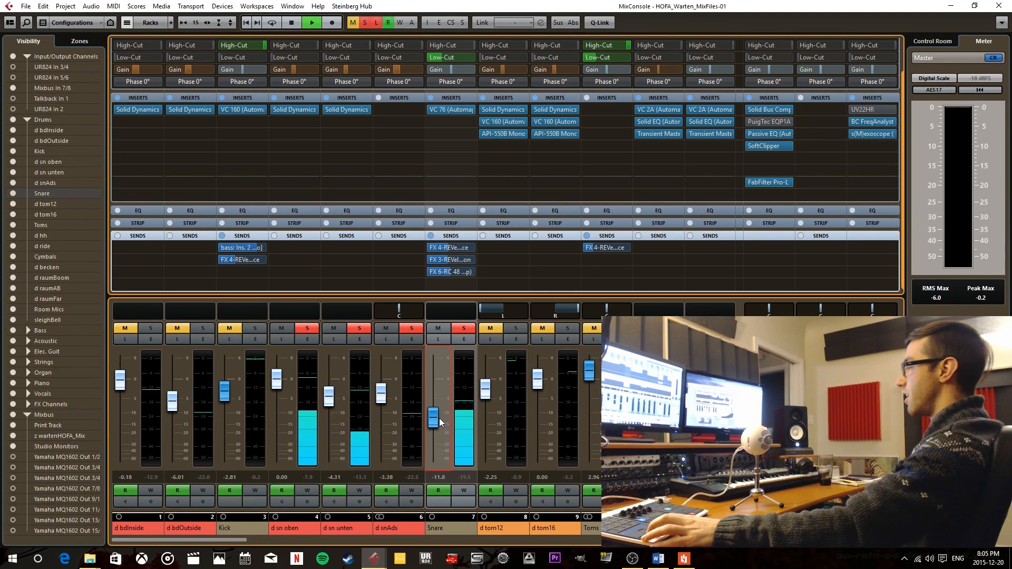
{"action": "key", "text": "space"}
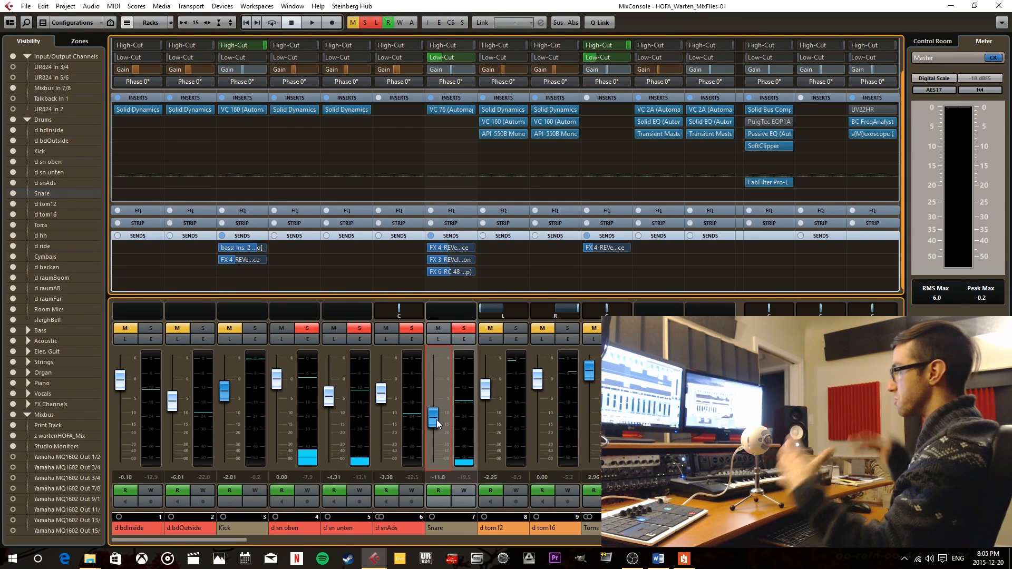
{"action": "left_click_drag", "start_coordinate": [437, 419], "coordinate": [436, 390]}
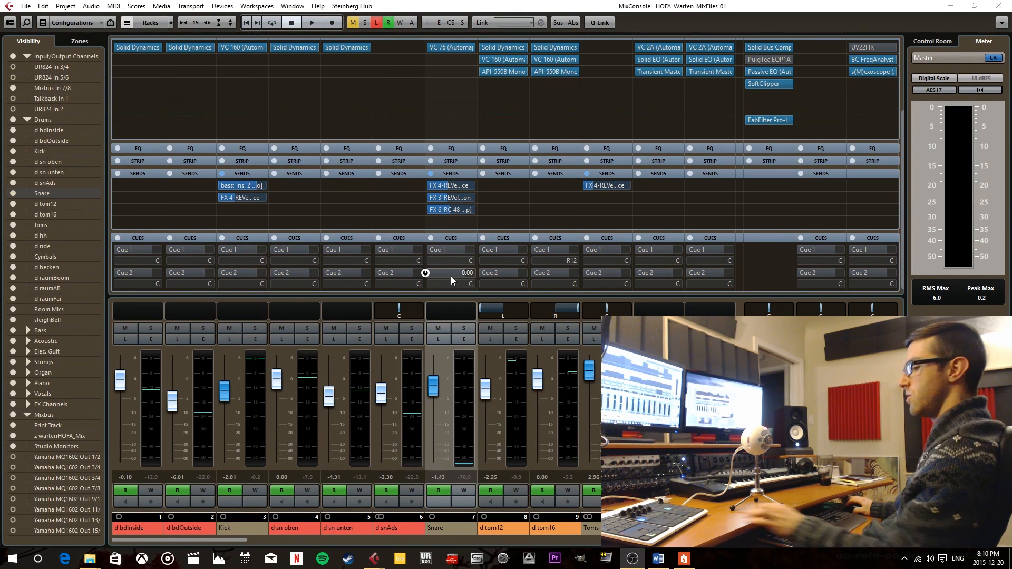
Review the cue buses in the Studio VST Connections and enable the Snare's Cue 1 send at -4.77 dB and its Cue 2 send
{"action": "key", "text": "F4"}
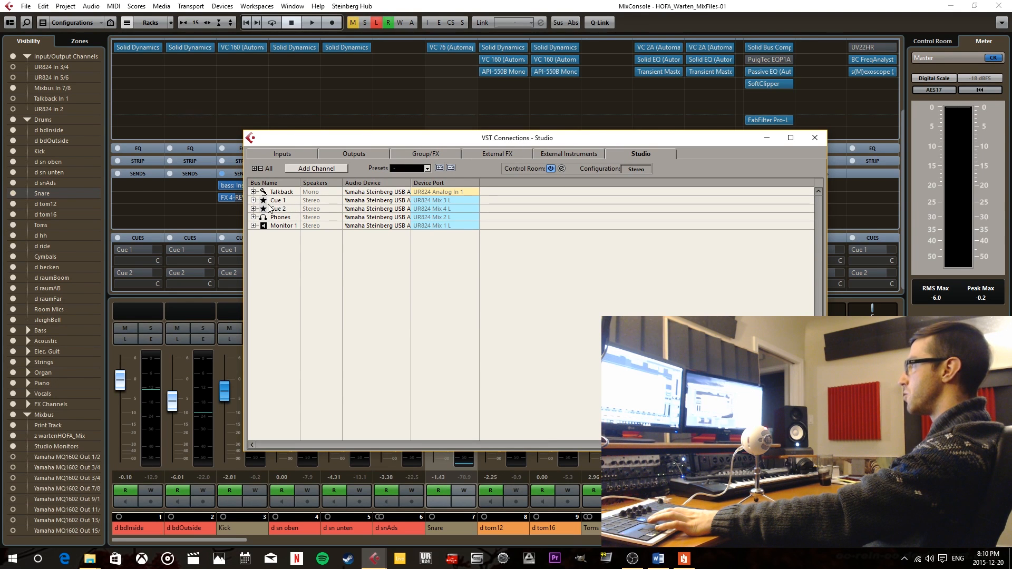
{"action": "key", "text": "F4"}
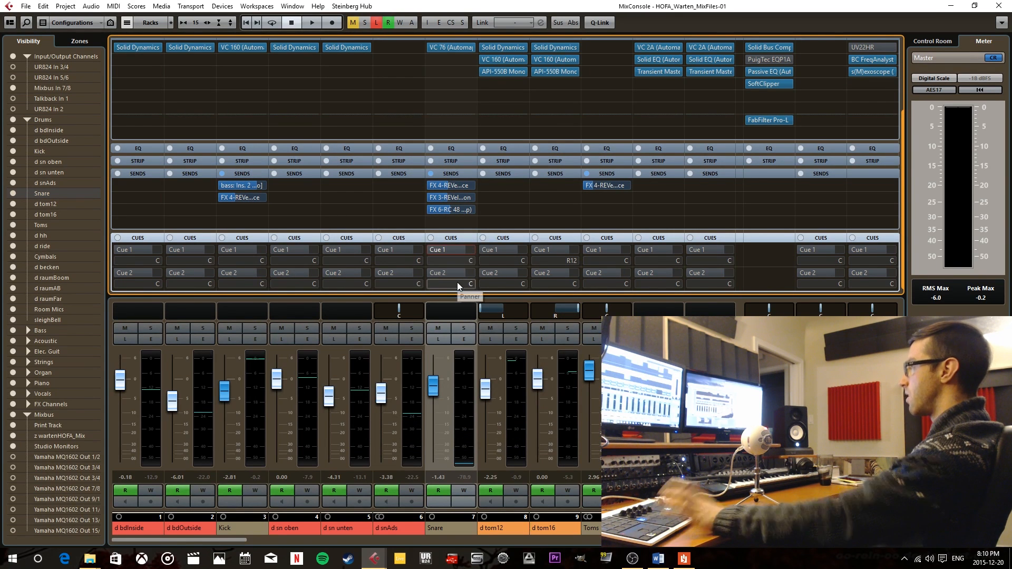
{"action": "left_click", "coordinate": [427, 250]}
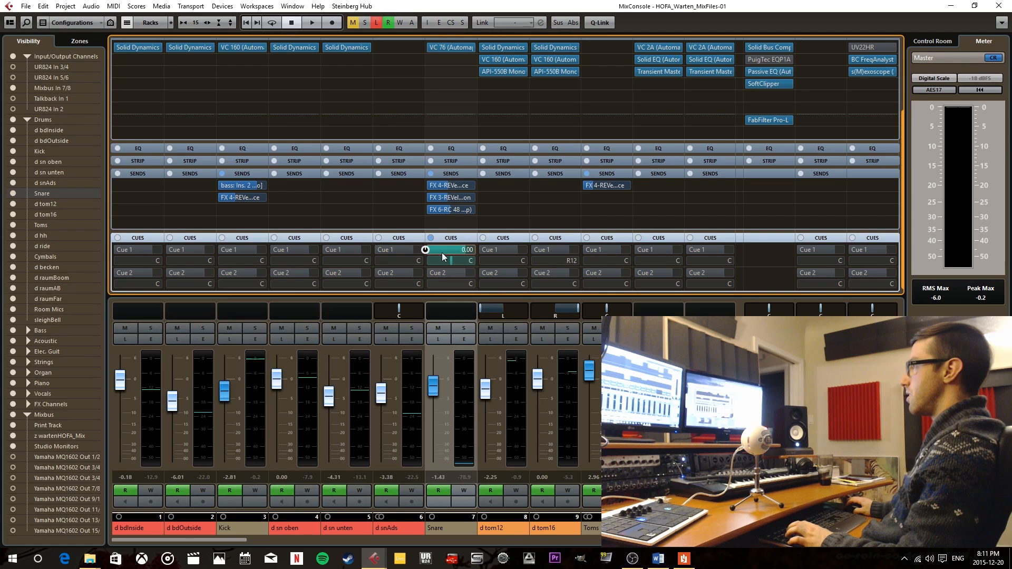
{"action": "left_click", "coordinate": [427, 273]}
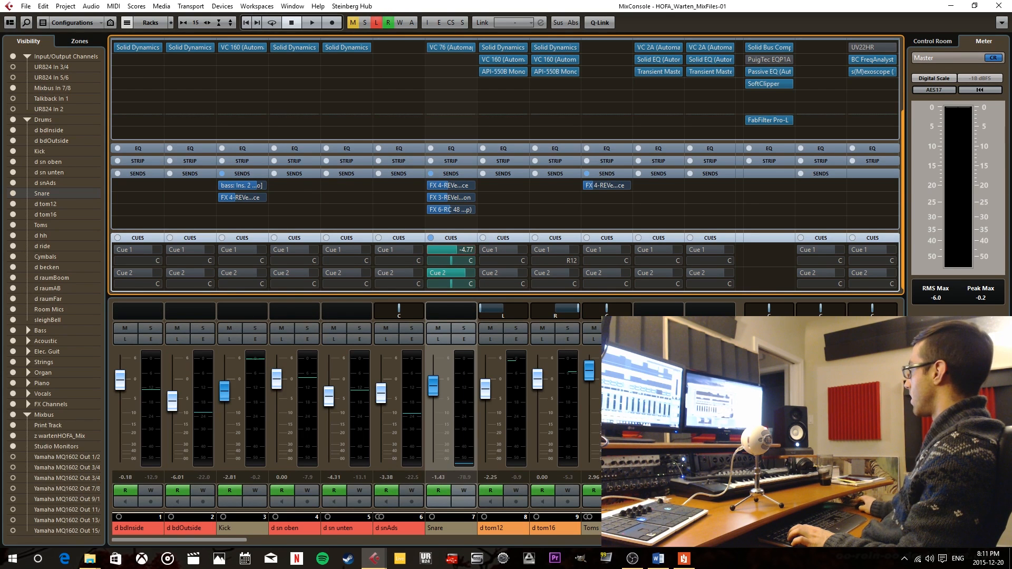
Switch to the Cubase Operation Manual in Reader and go to page 118
{"action": "left_click", "coordinate": [684, 558]}
{"action": "left_click", "coordinate": [180, 59]}
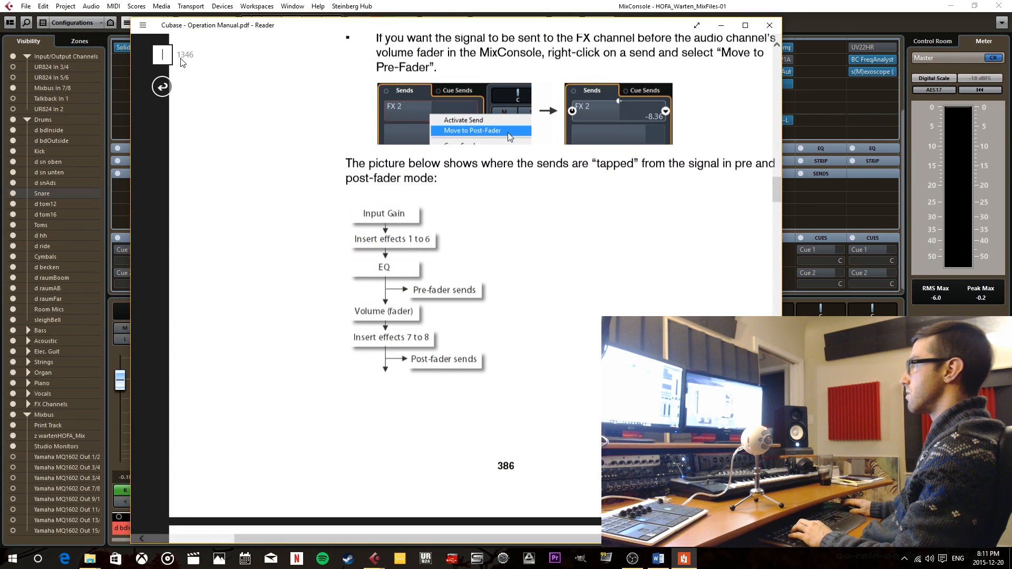
{"action": "type", "text": "118"}
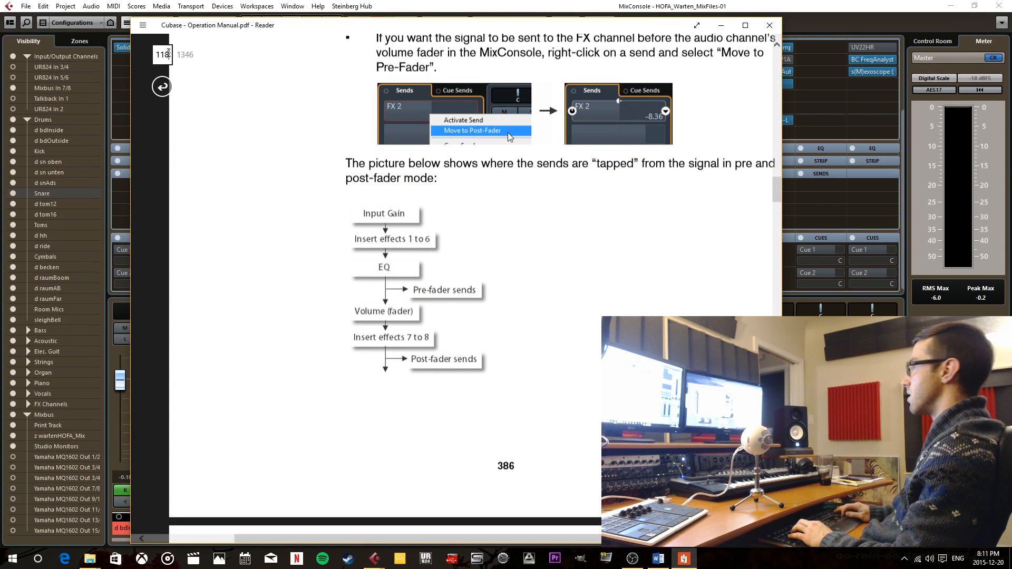
{"action": "key", "text": "Return"}
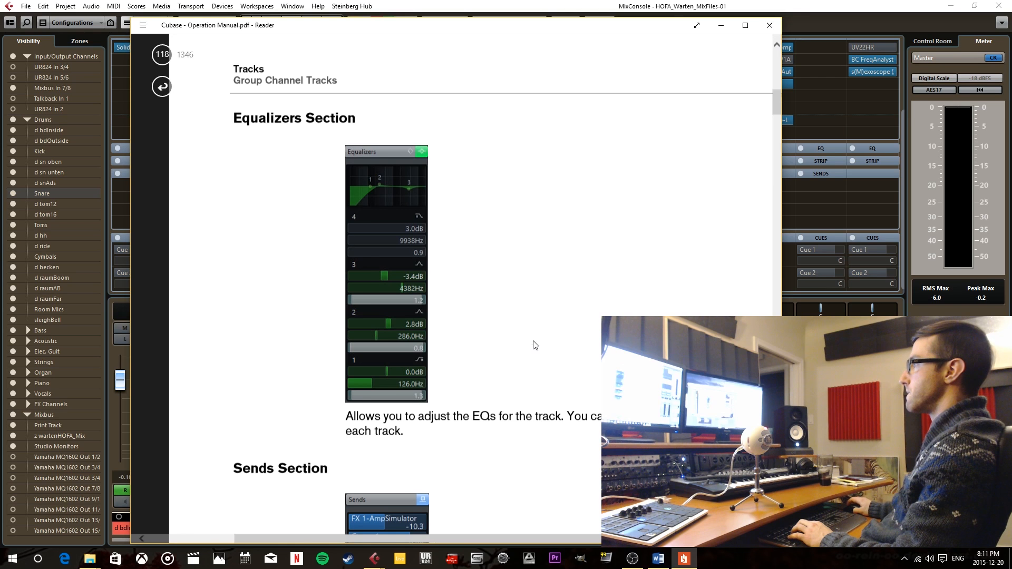
{"action": "scroll", "coordinate": [535, 345], "scroll_direction": "down", "scroll_amount": 6}
{"action": "scroll", "coordinate": [536, 346], "scroll_direction": "up", "scroll_amount": 10}
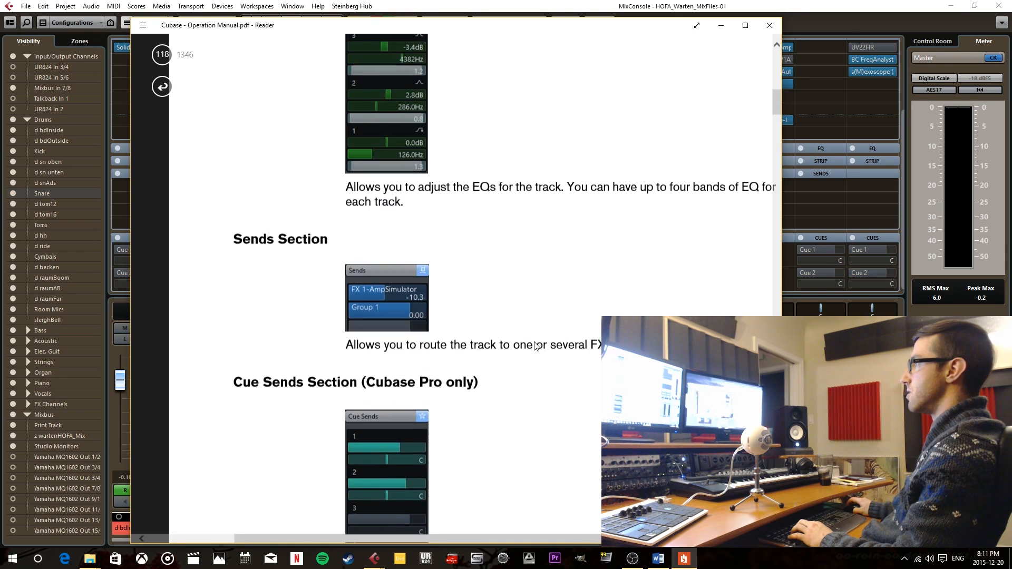
{"action": "scroll", "coordinate": [384, 231], "scroll_direction": "down", "scroll_amount": 6}
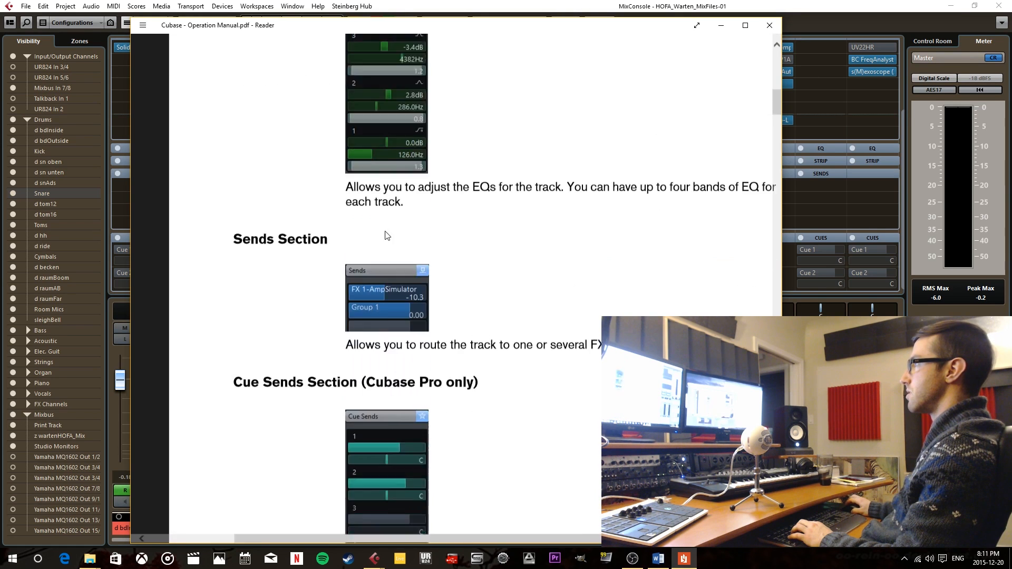
Read the manual's Cue Sends and Direct Routing sections on pages 118 and 119, and return to the Cubase MixConsole
{"action": "left_click_drag", "start_coordinate": [233, 230], "coordinate": [433, 237]}
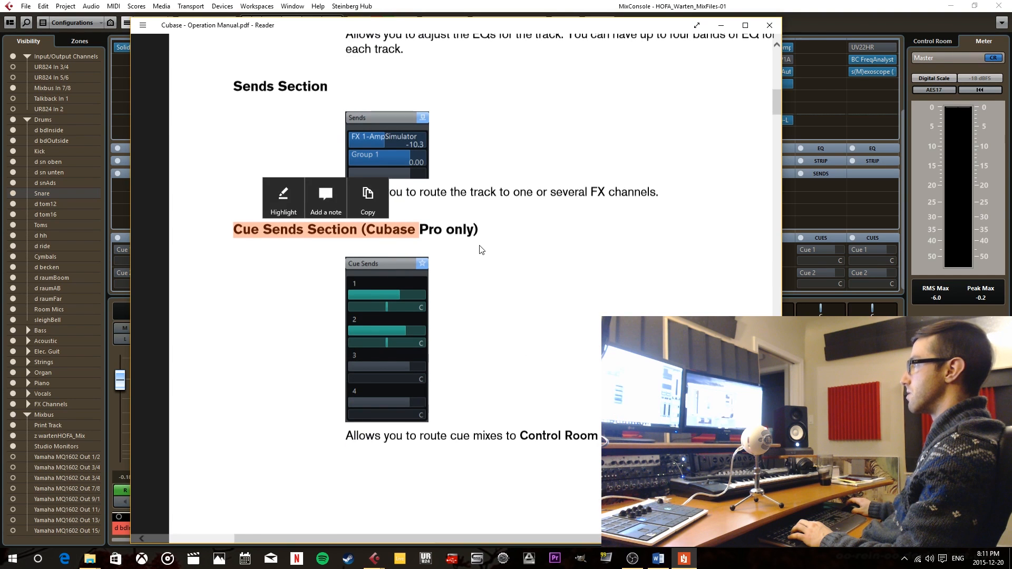
{"action": "scroll", "coordinate": [479, 248], "scroll_direction": "down", "scroll_amount": 2}
{"action": "left_click", "coordinate": [469, 81]}
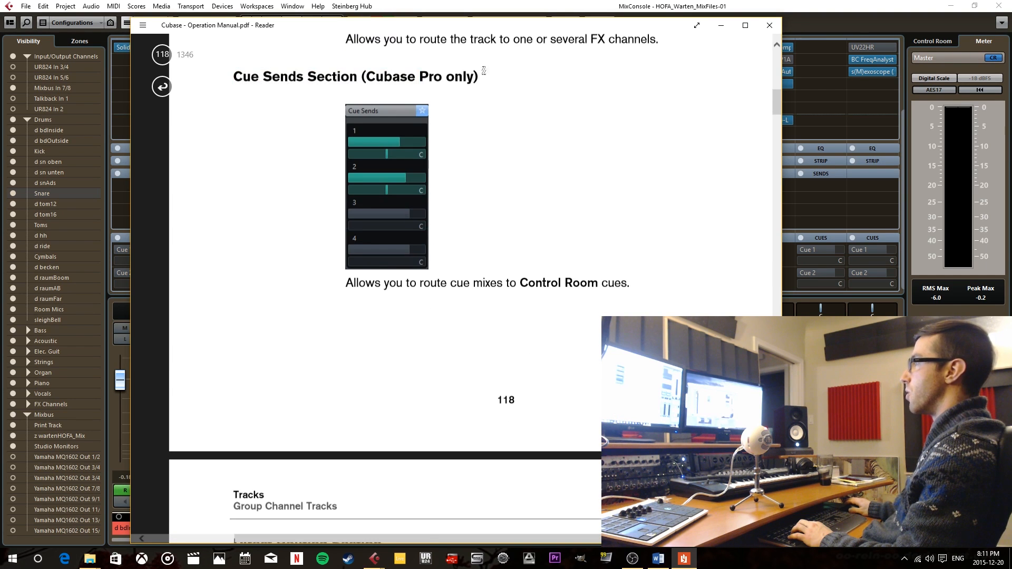
{"action": "scroll", "coordinate": [518, 240], "scroll_direction": "down", "scroll_amount": 4}
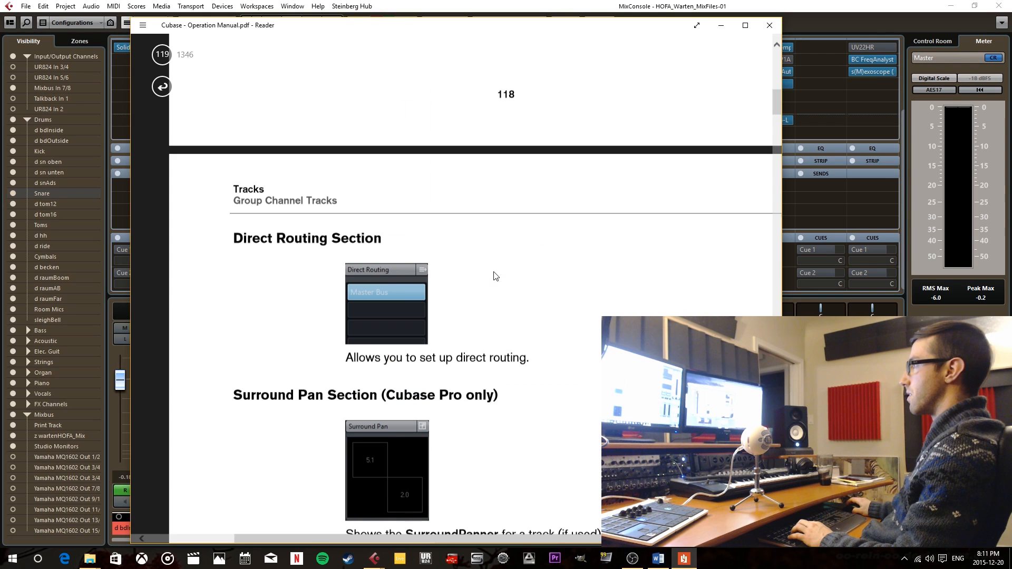
{"action": "scroll", "coordinate": [495, 276], "scroll_direction": "down", "scroll_amount": 3}
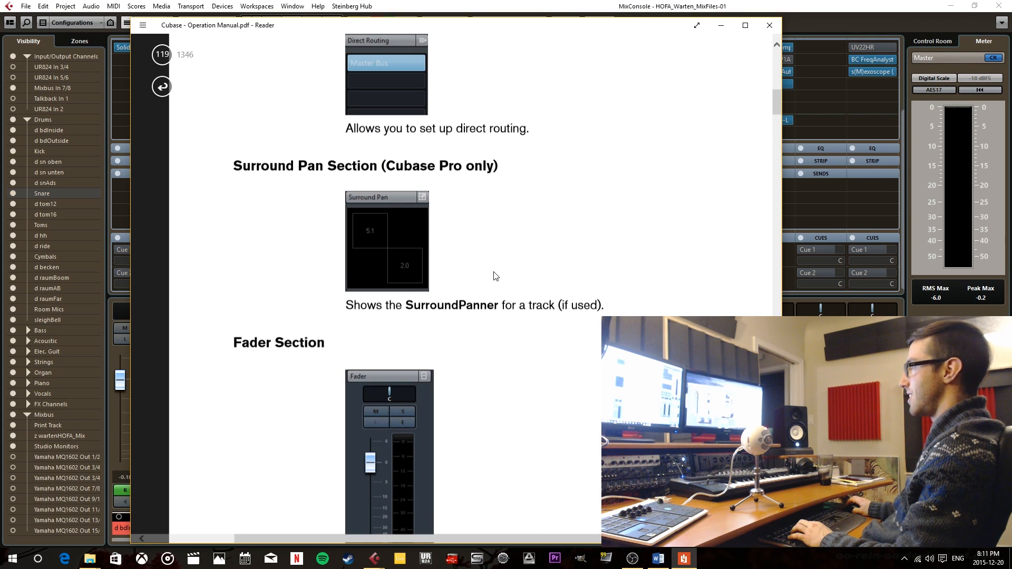
{"action": "scroll", "coordinate": [493, 271], "scroll_direction": "up", "scroll_amount": 7}
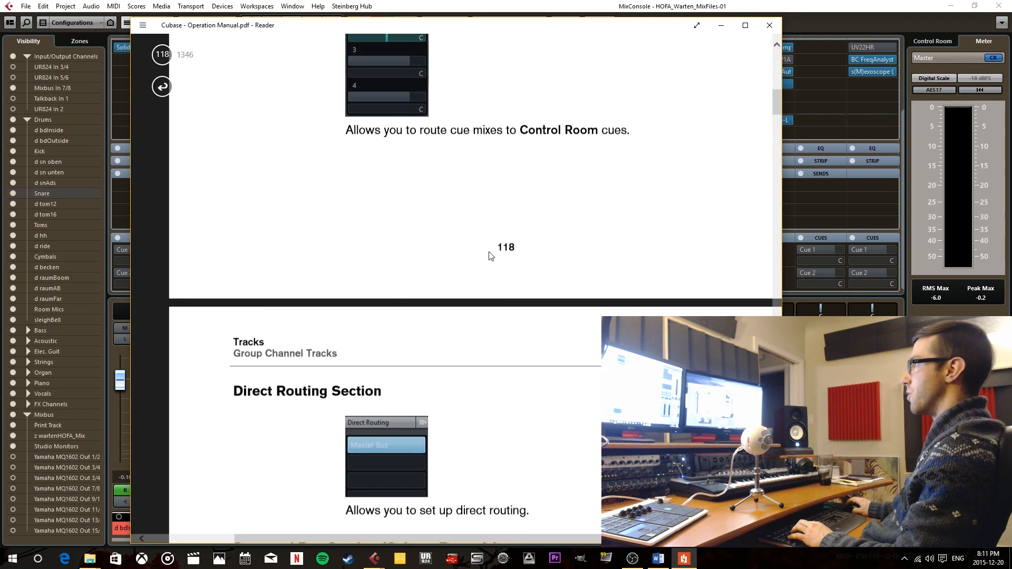
{"action": "left_click_drag", "start_coordinate": [234, 154], "coordinate": [311, 153]}
{"action": "scroll", "coordinate": [573, 296], "scroll_direction": "down", "scroll_amount": 2}
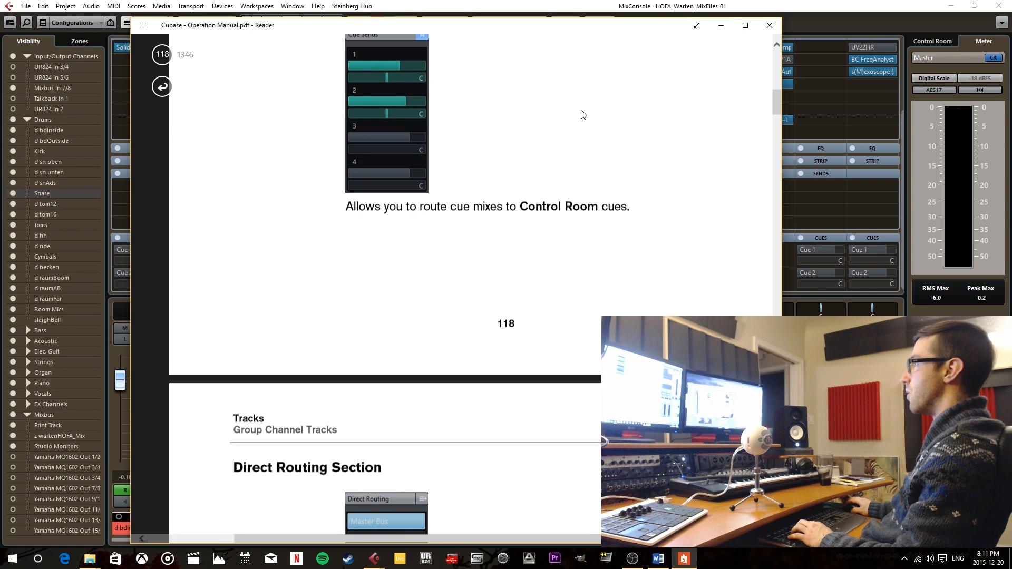
{"action": "left_click", "coordinate": [720, 25]}
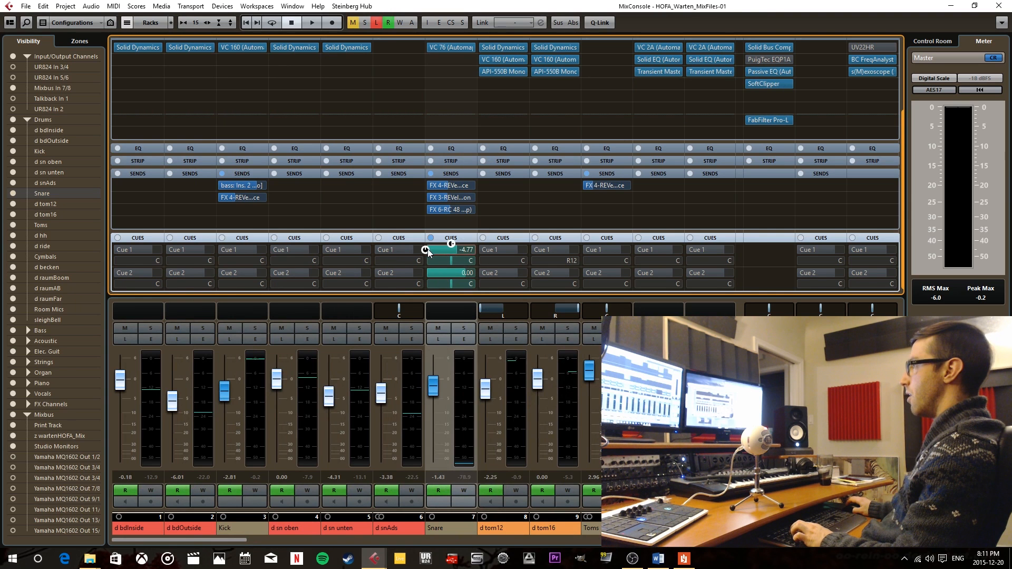
{"action": "scroll", "coordinate": [458, 226], "scroll_direction": "up", "scroll_amount": 2}
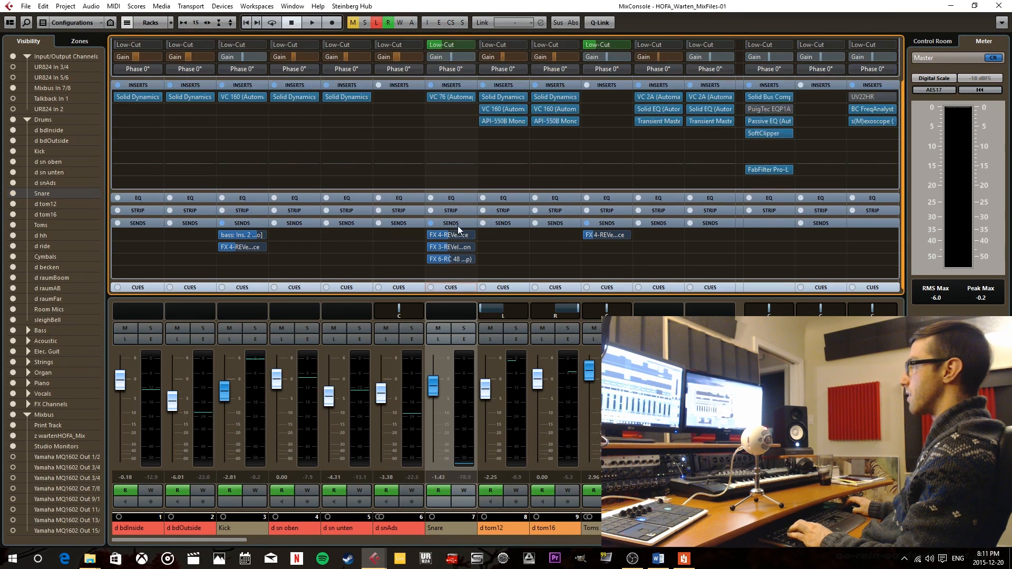
{"action": "left_click", "coordinate": [467, 340]}
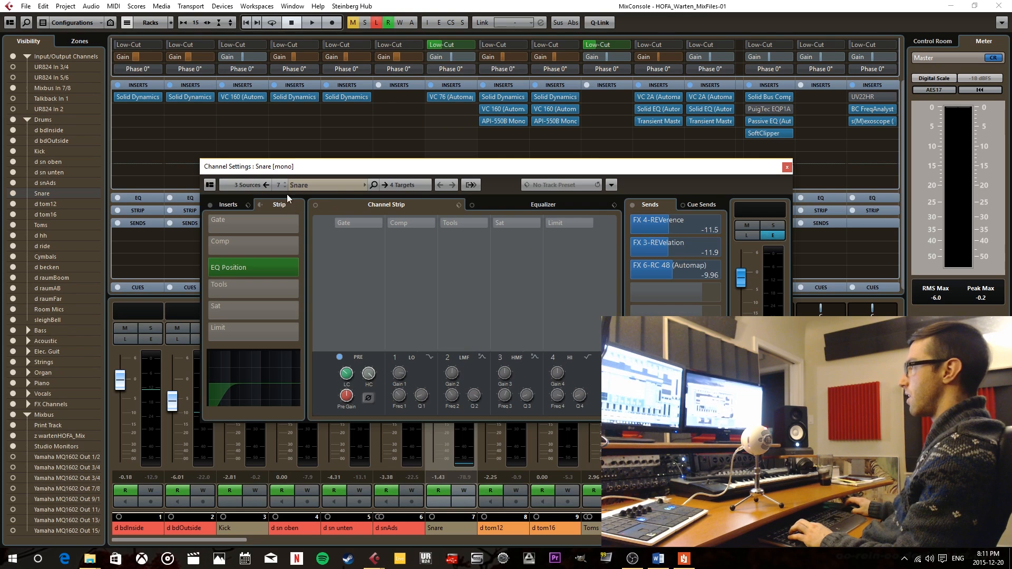
{"action": "left_click", "coordinate": [234, 205]}
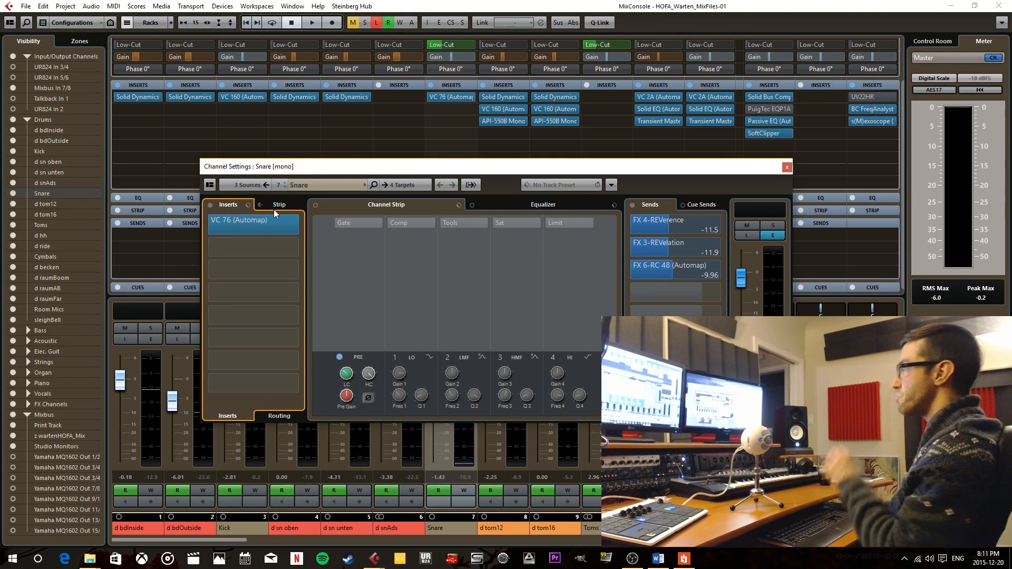
{"action": "left_click", "coordinate": [770, 231]}
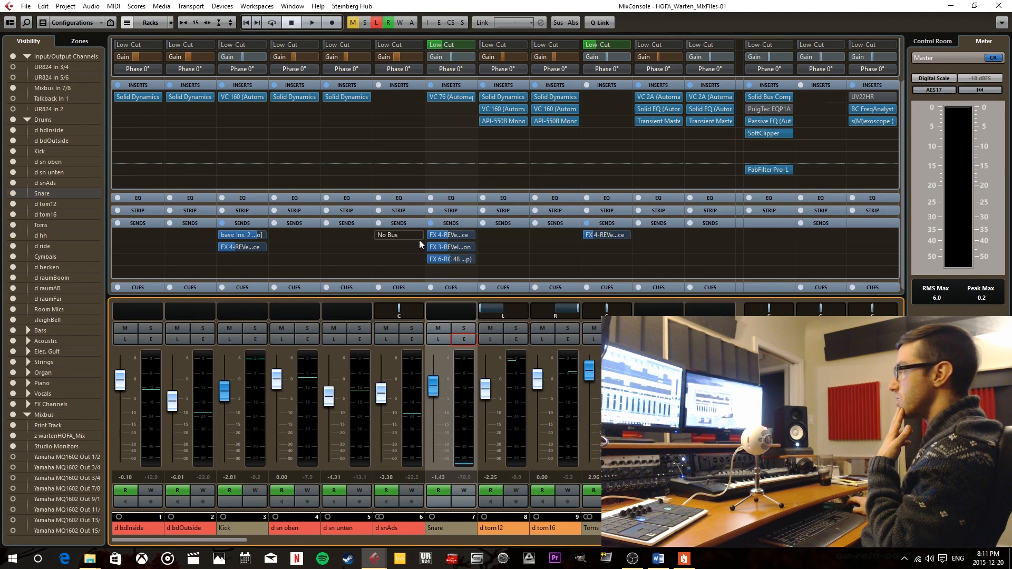
{"action": "left_click", "coordinate": [468, 340]}
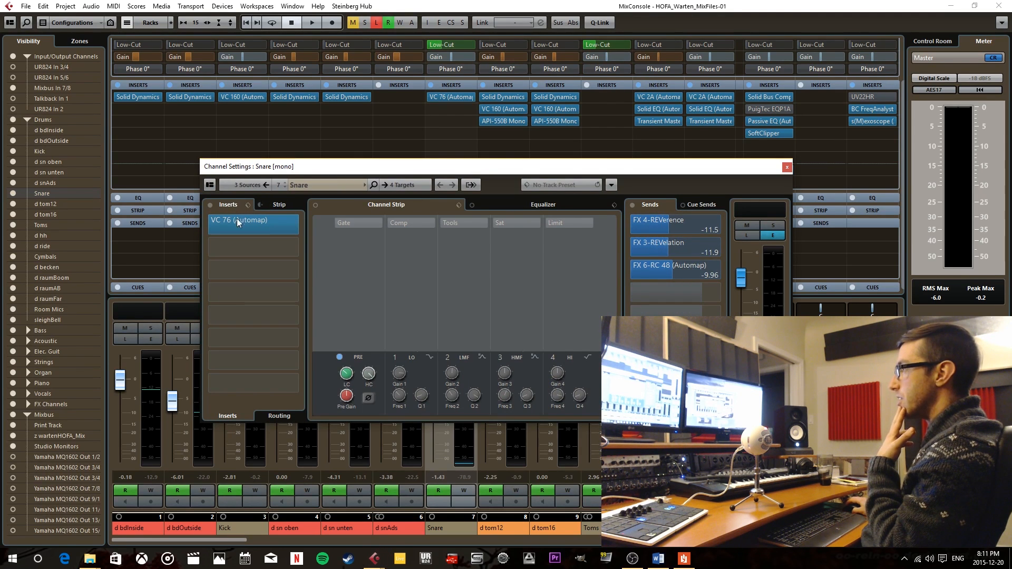
{"action": "left_click", "coordinate": [524, 204]}
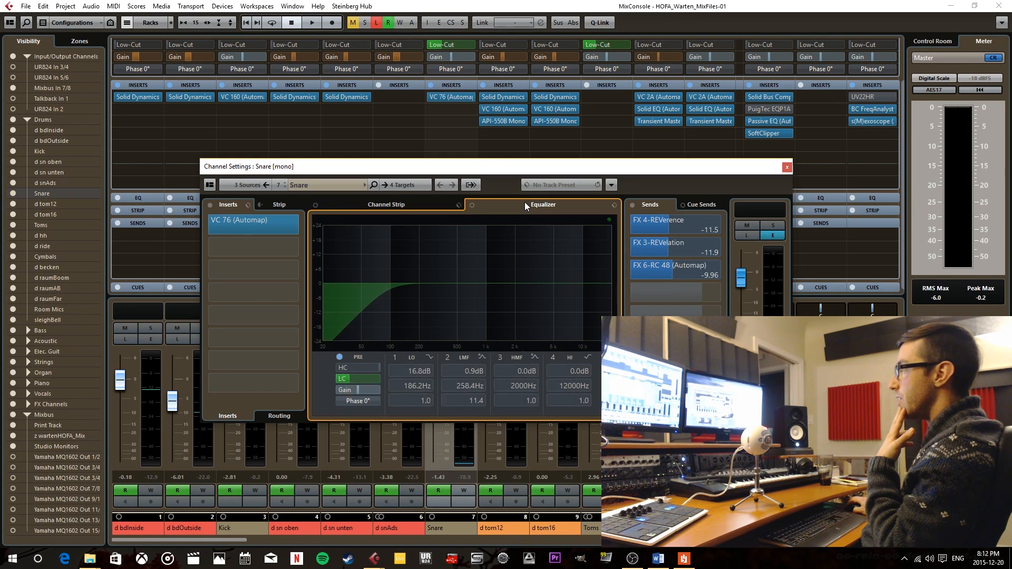
{"action": "left_click", "coordinate": [398, 204]}
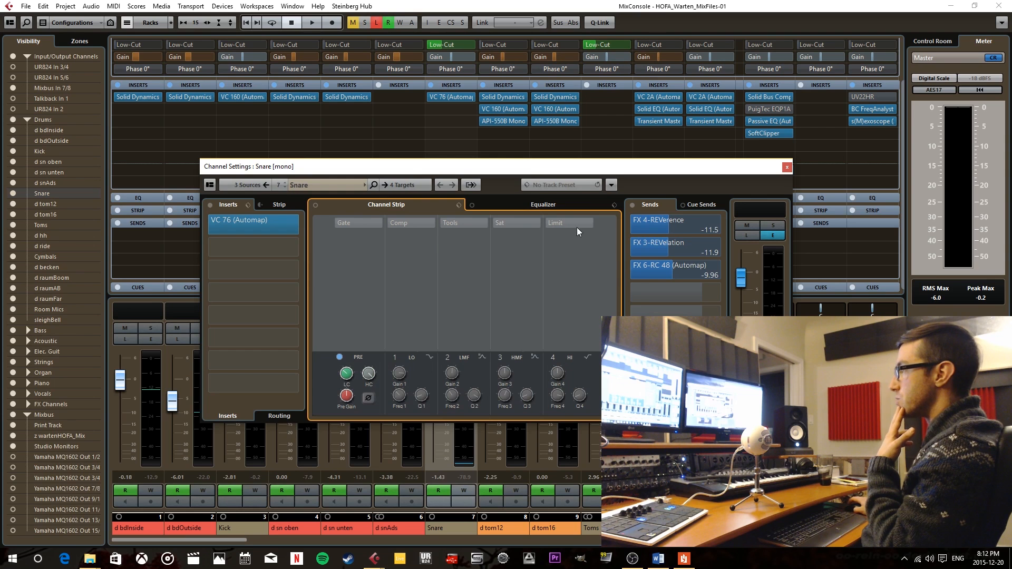
Move the EQ Position above the Gate in the Snare's strip and return it to between Comp and Tools
{"action": "left_click", "coordinate": [279, 204]}
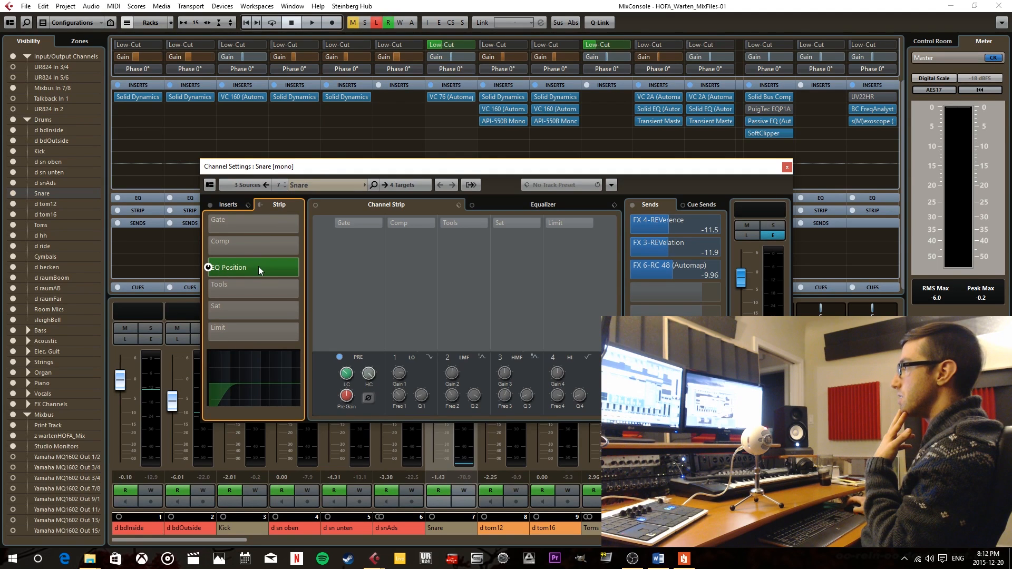
{"action": "left_click_drag", "start_coordinate": [254, 267], "coordinate": [252, 263]}
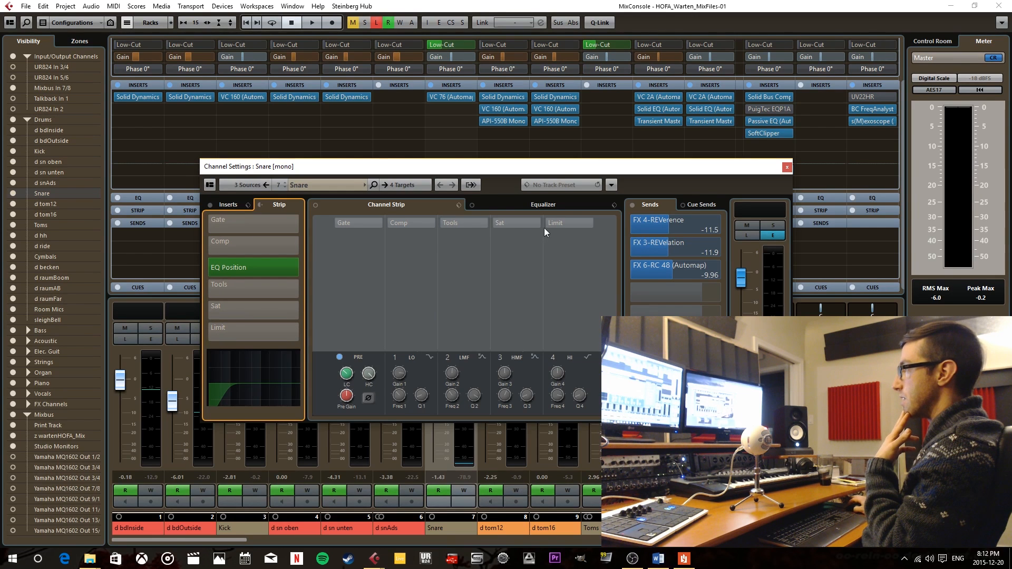
{"action": "left_click_drag", "start_coordinate": [281, 262], "coordinate": [271, 220]}
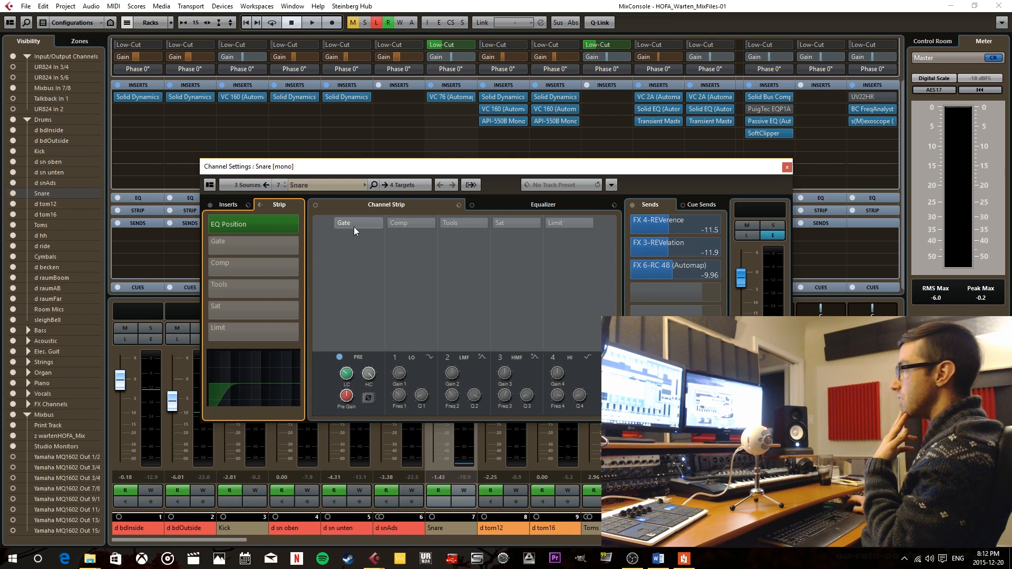
{"action": "left_click_drag", "start_coordinate": [254, 229], "coordinate": [254, 262]}
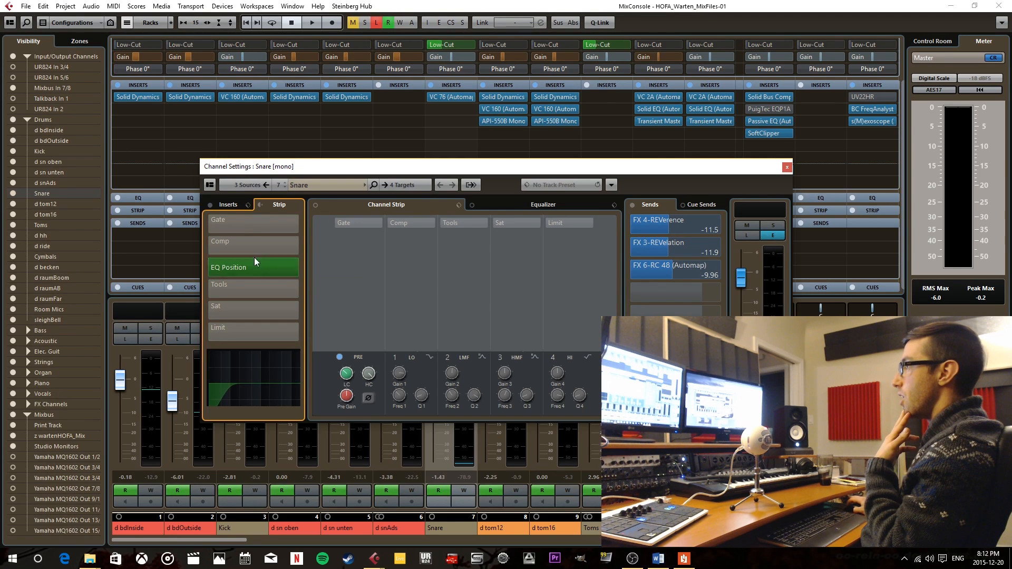
Place the Snare's Inserts after the Strip and boost EQ band 2 by 16.8 dB at about 1.01 kHz
{"action": "left_click", "coordinate": [230, 203]}
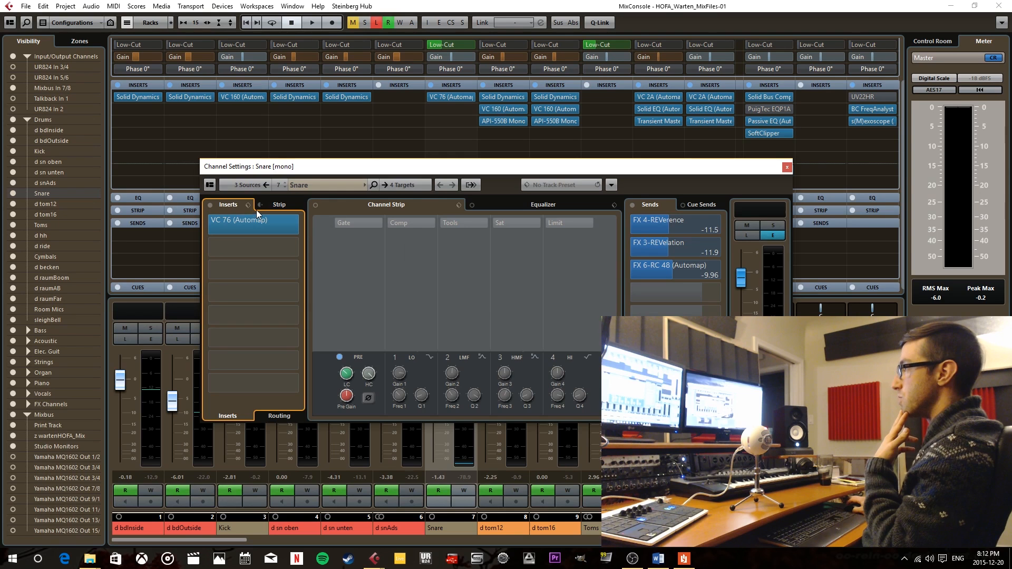
{"action": "left_click_drag", "start_coordinate": [228, 206], "coordinate": [260, 202]}
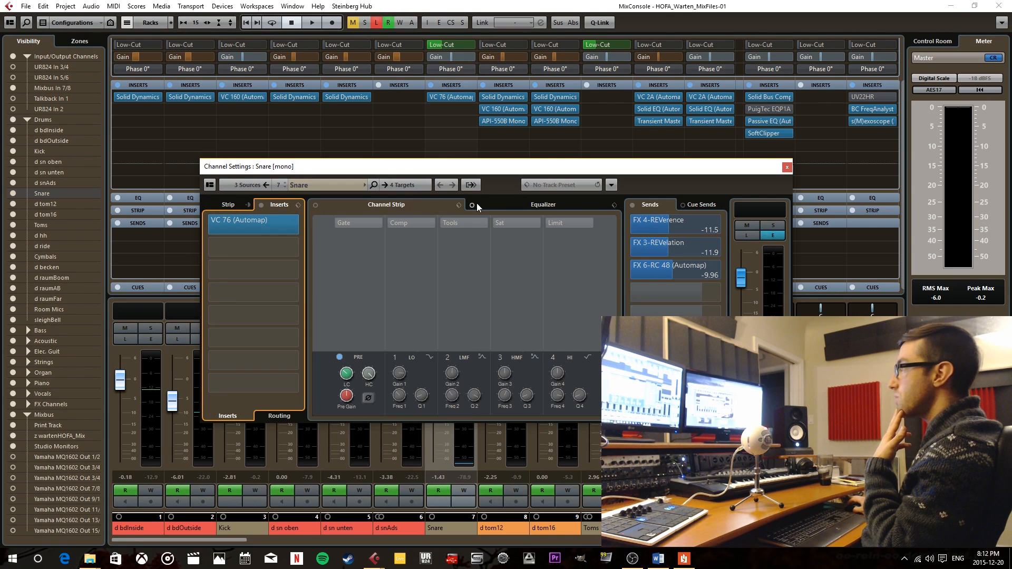
{"action": "left_click", "coordinate": [527, 204]}
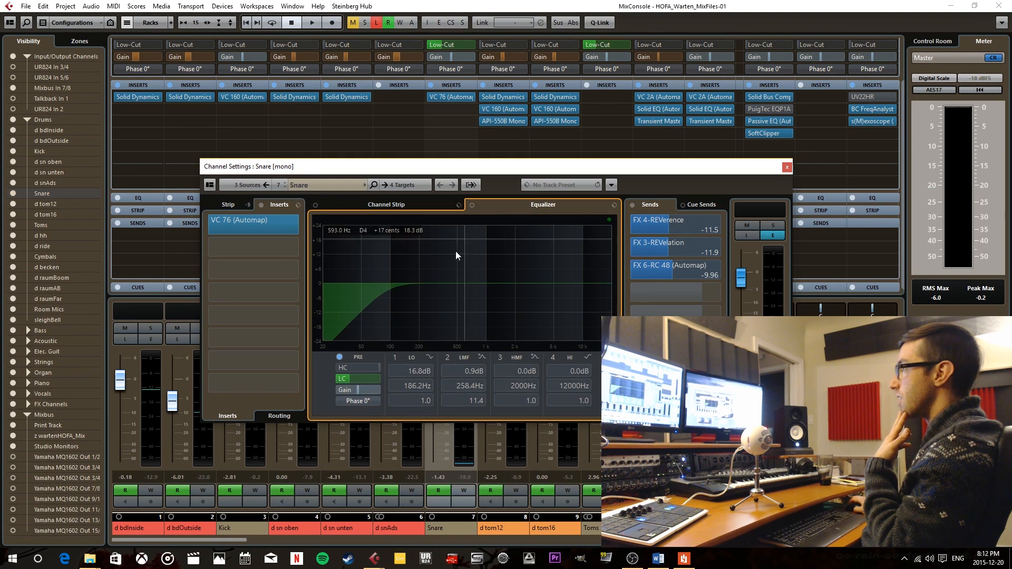
{"action": "left_click_drag", "start_coordinate": [454, 268], "coordinate": [486, 242]}
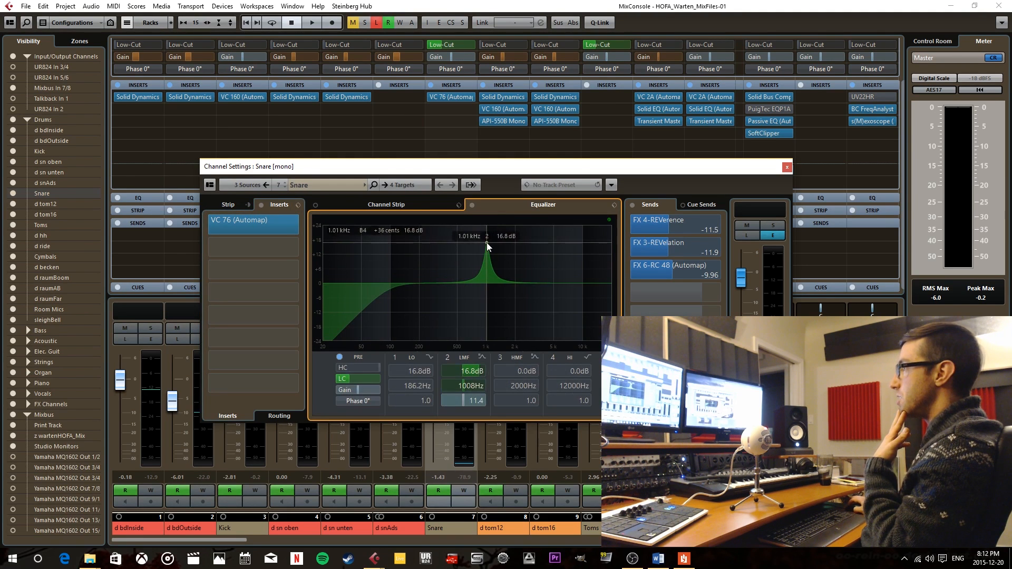
{"action": "left_click", "coordinate": [229, 203]}
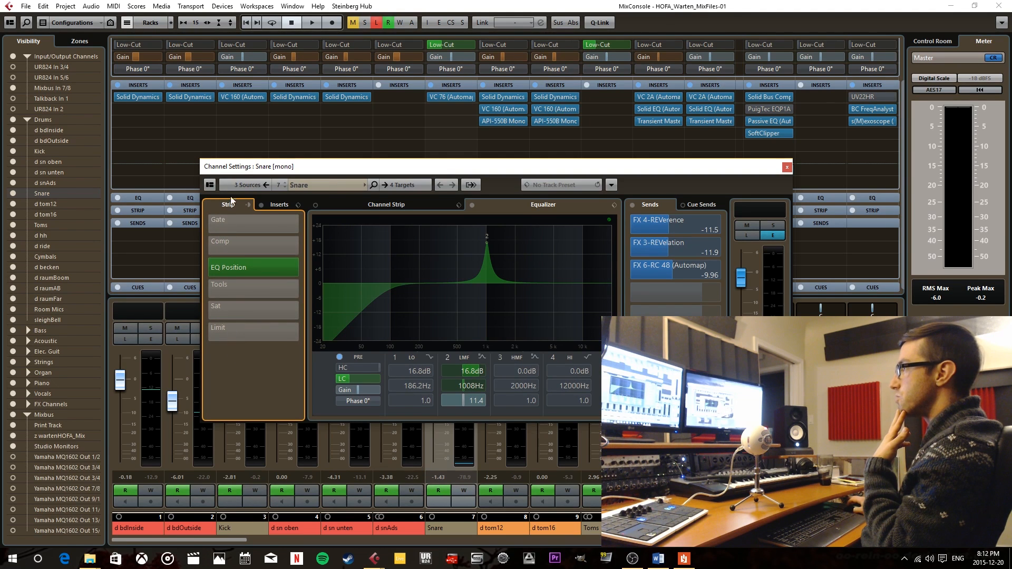
{"action": "left_click", "coordinate": [278, 209]}
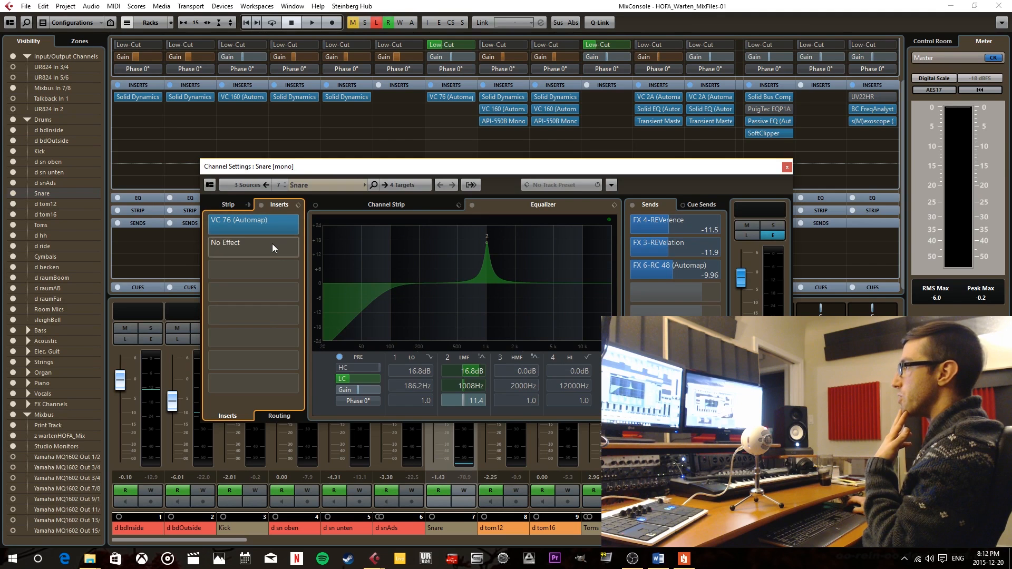
Restore the Snare's Inserts ahead of the Strip and switch off EQ band 2
{"action": "left_click", "coordinate": [248, 205]}
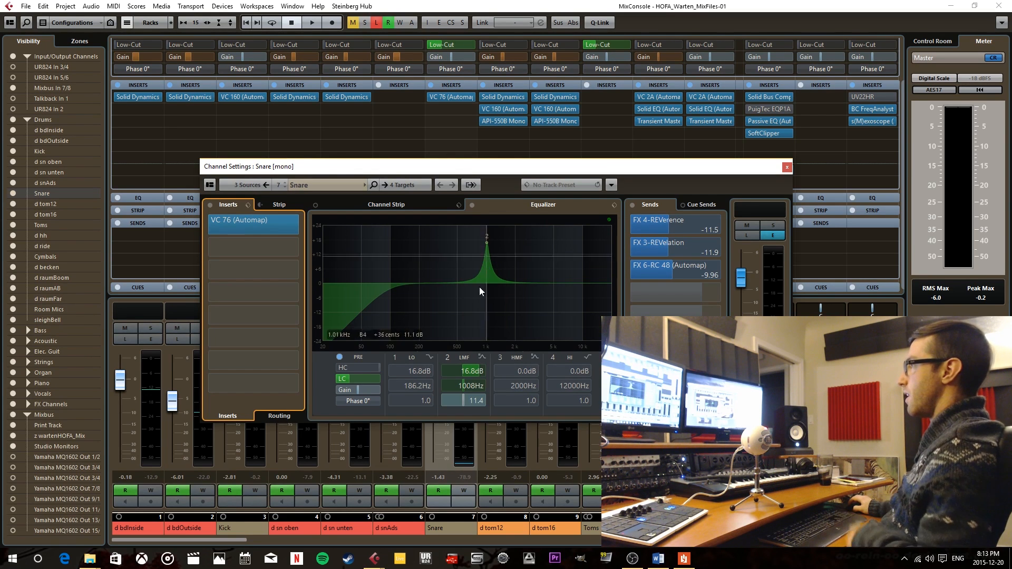
{"action": "left_click", "coordinate": [447, 358]}
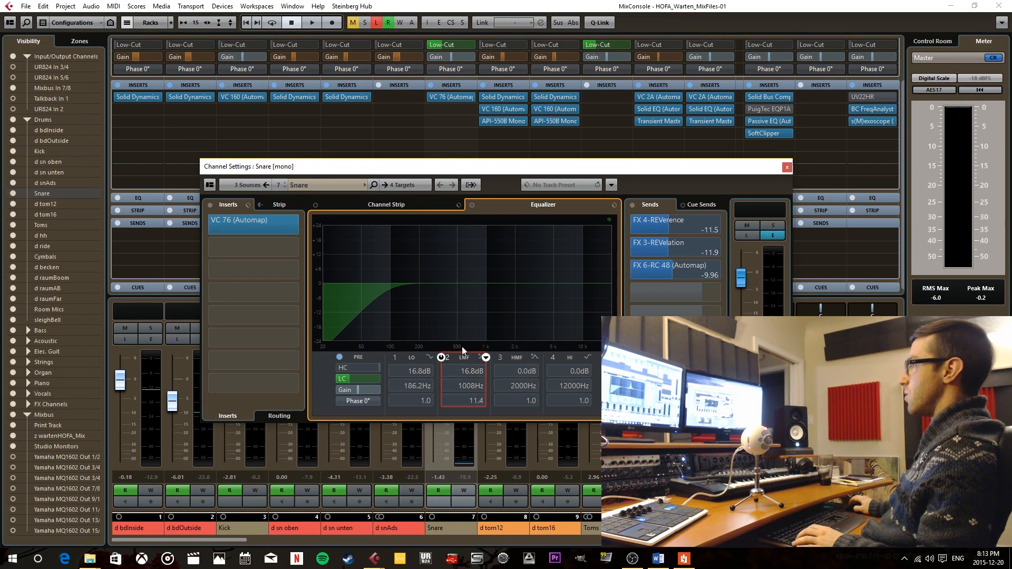
{"action": "left_click", "coordinate": [780, 235]}
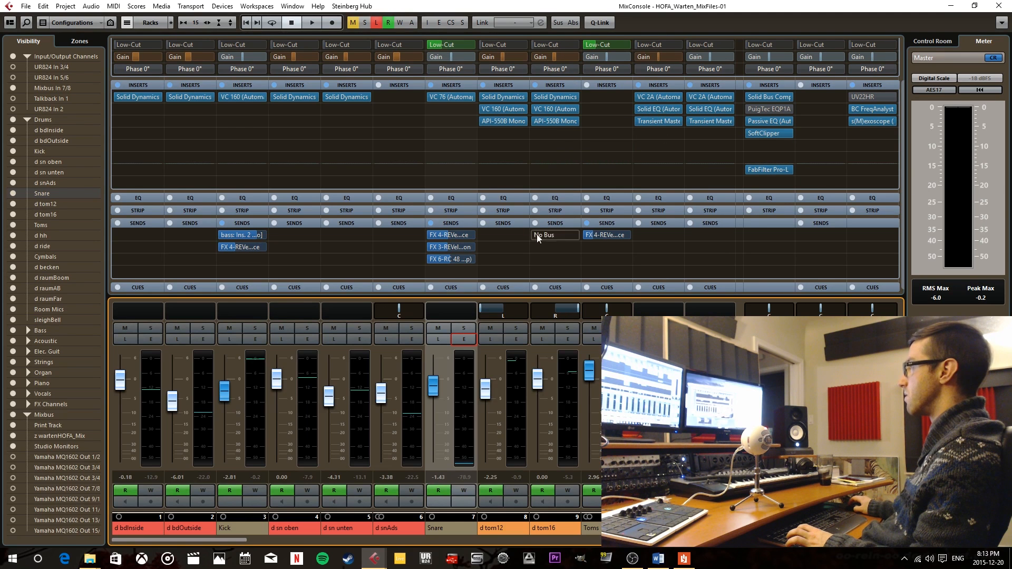
{"action": "left_click", "coordinate": [511, 234]}
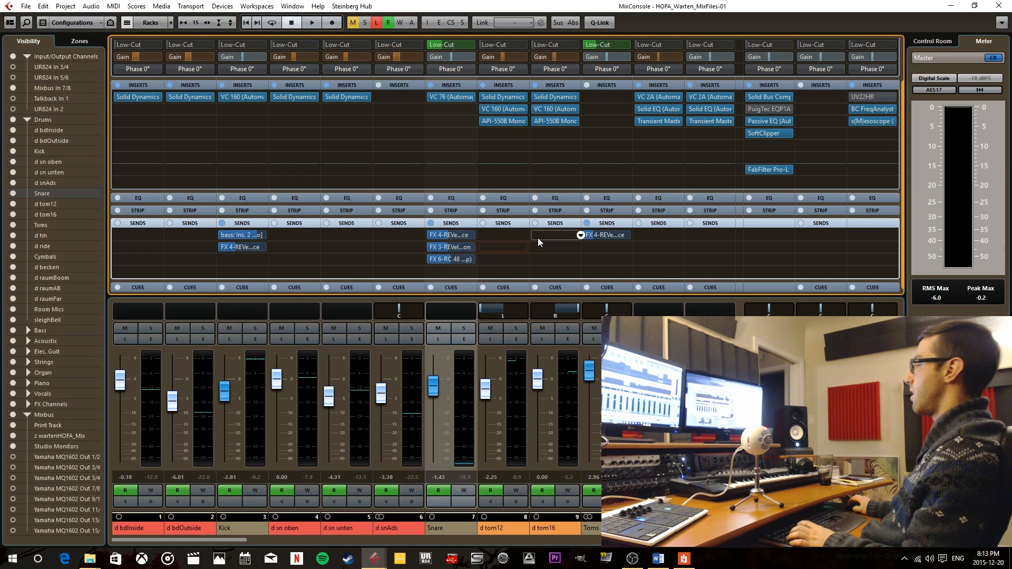
{"action": "key", "text": "Return"}
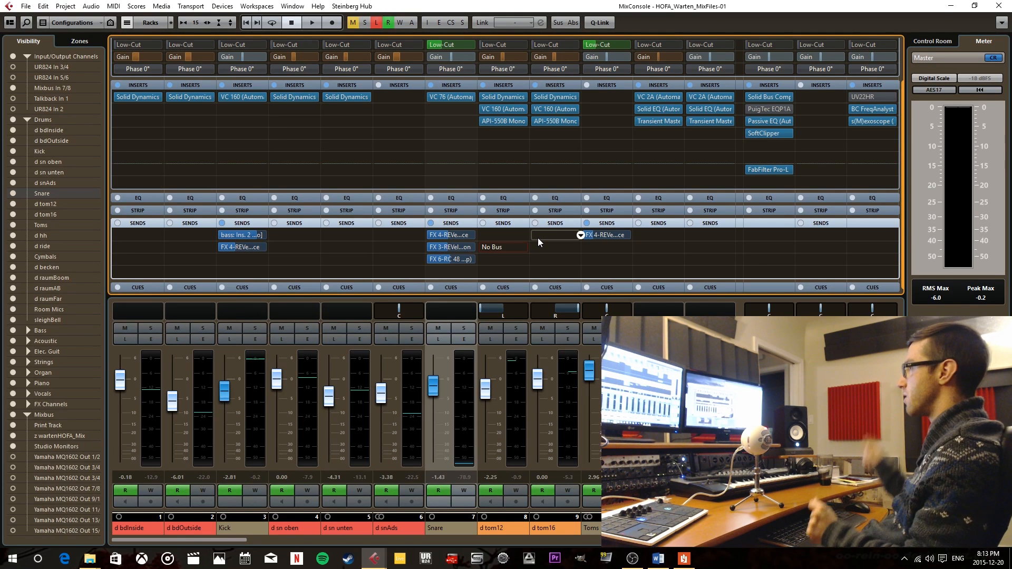